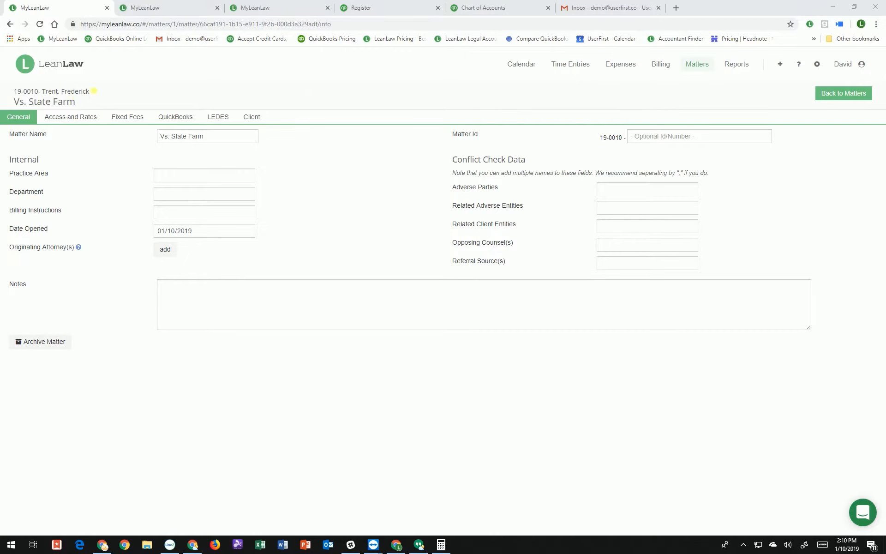
Review the matter's $1.00 Contingency Matter Legal Fee, then bring up the unbilled expenses list
triple_click(65, 99)
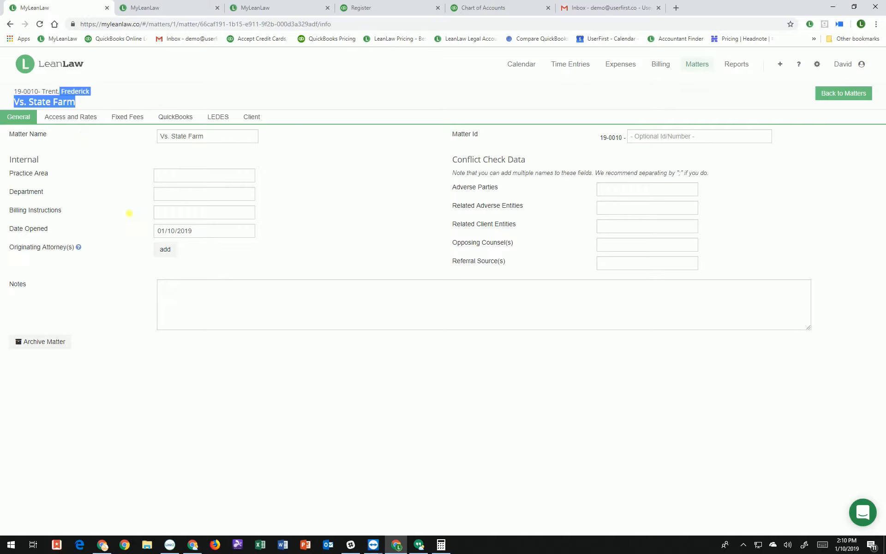
left_click(782, 67)
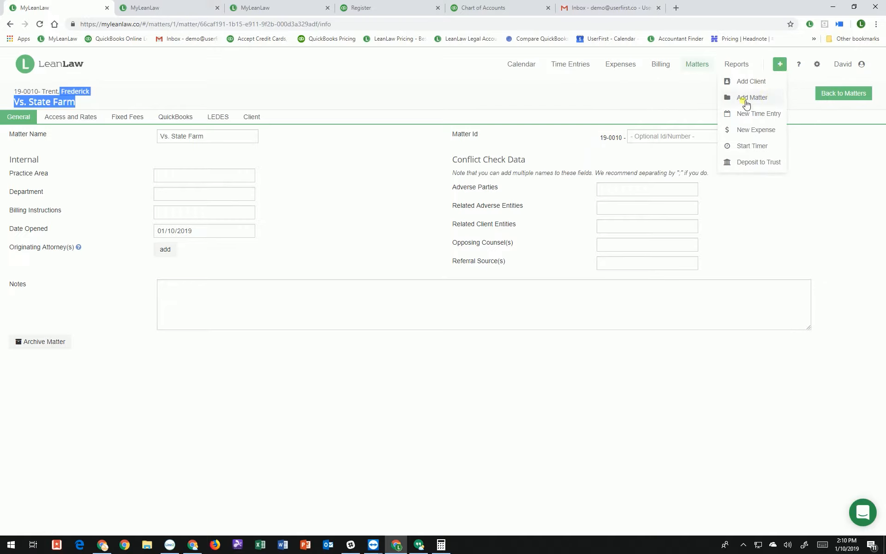
left_click(763, 98)
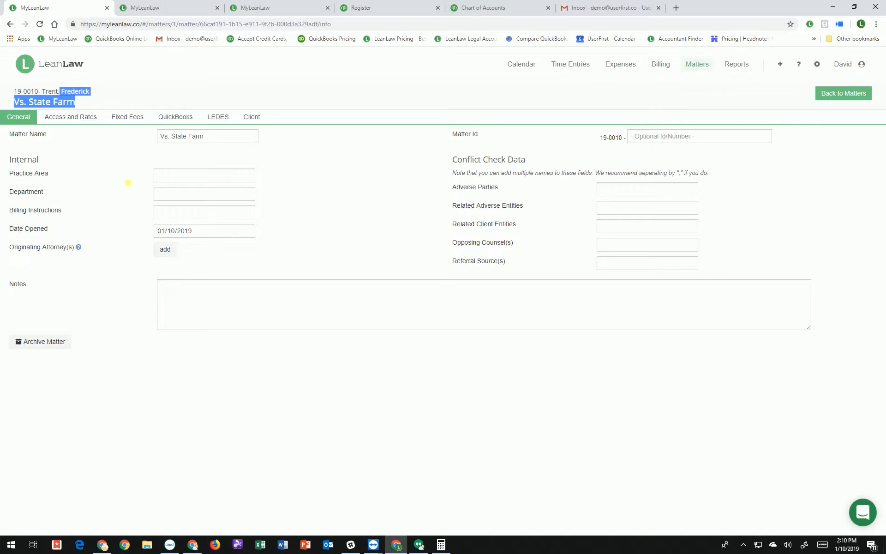
left_click(127, 116)
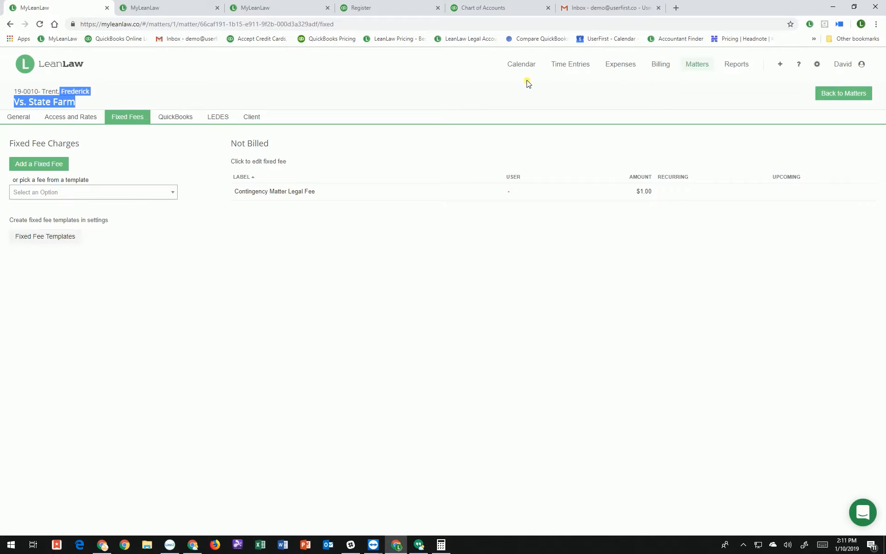
left_click(626, 69)
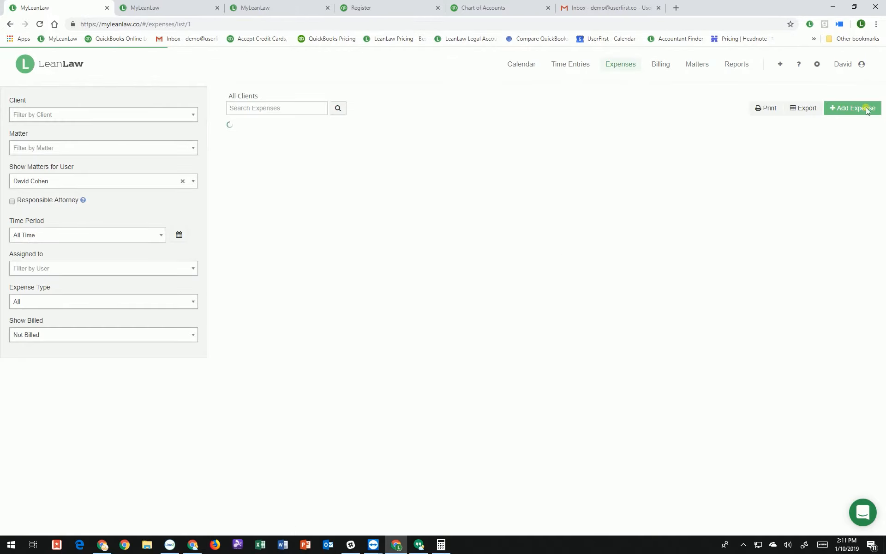
Add a $50 Copying Charges expense dated 1/10/19 to the client's Vs. State Farm matter
left_click(862, 110)
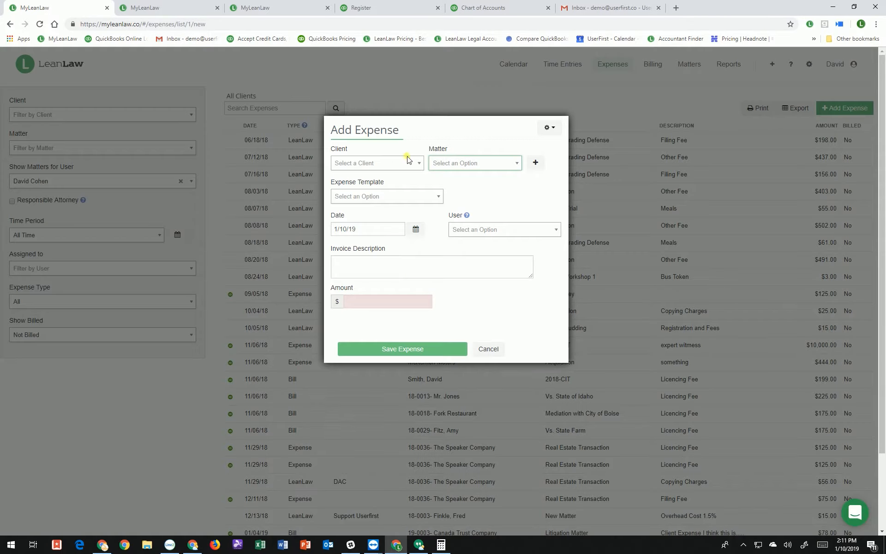
left_click(390, 167)
type("tr")
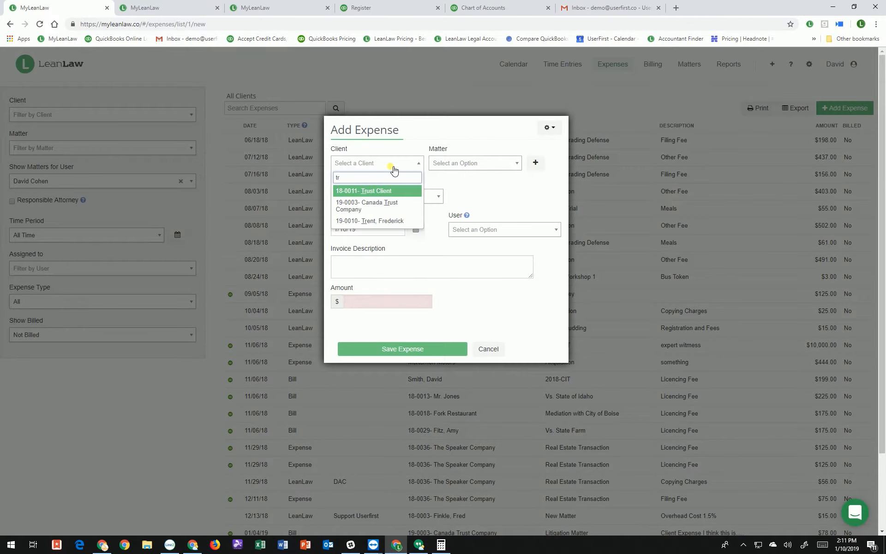
left_click(400, 222)
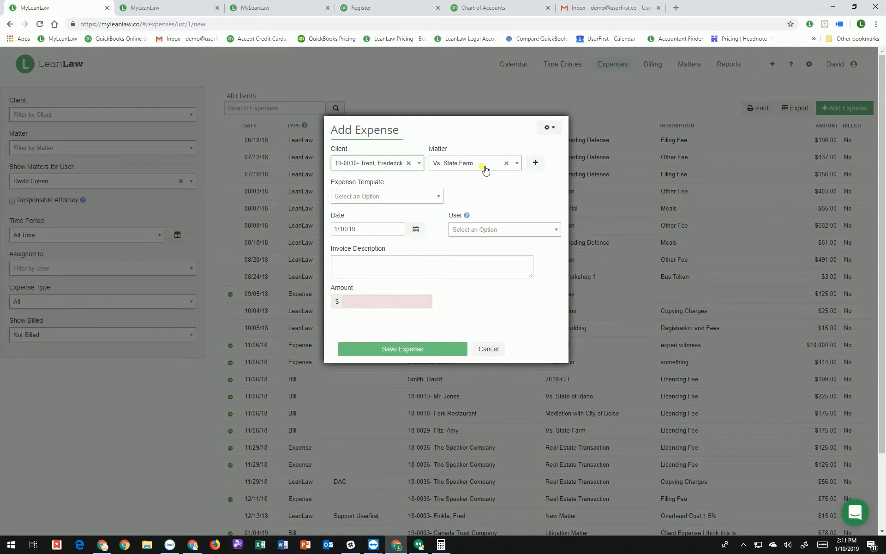
left_click(418, 197)
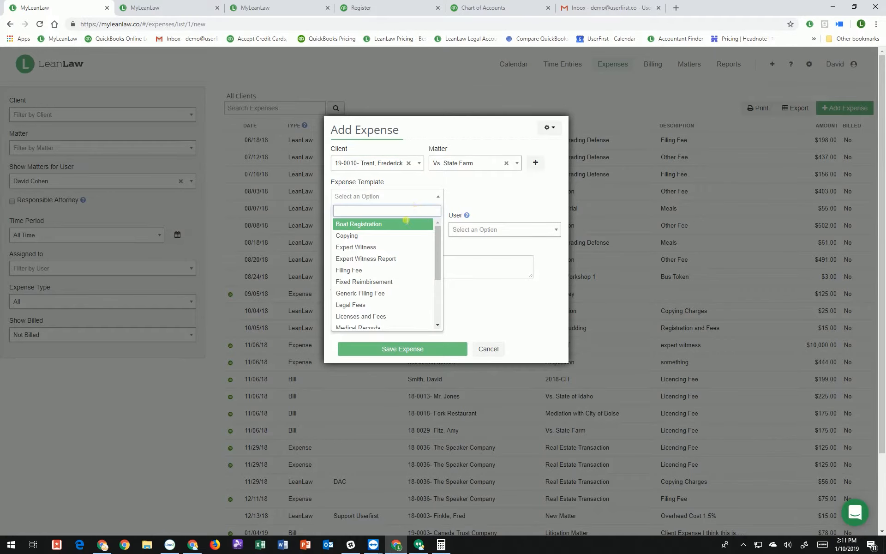
left_click(376, 235)
left_click_drag(370, 298, 293, 290)
type("50")
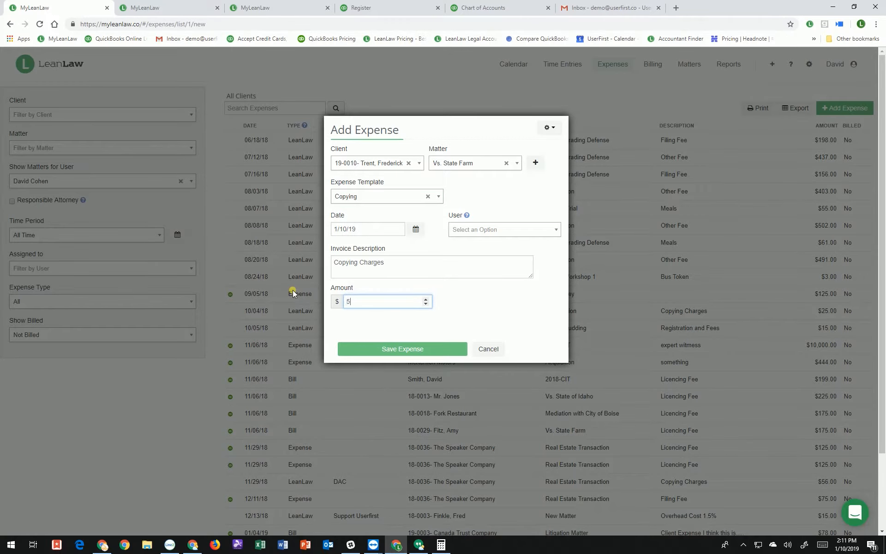
left_click(405, 347)
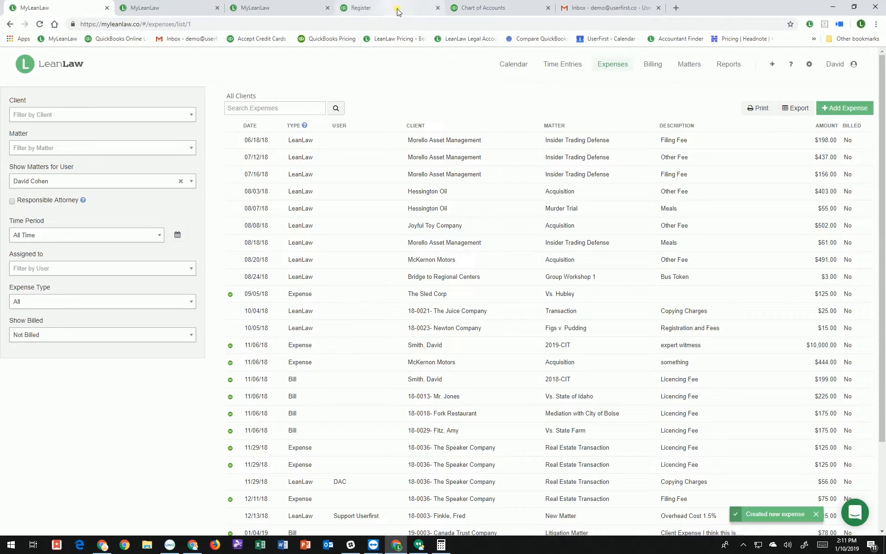
Start a new QuickBooks bill payable to Medical Vendor
left_click(483, 9)
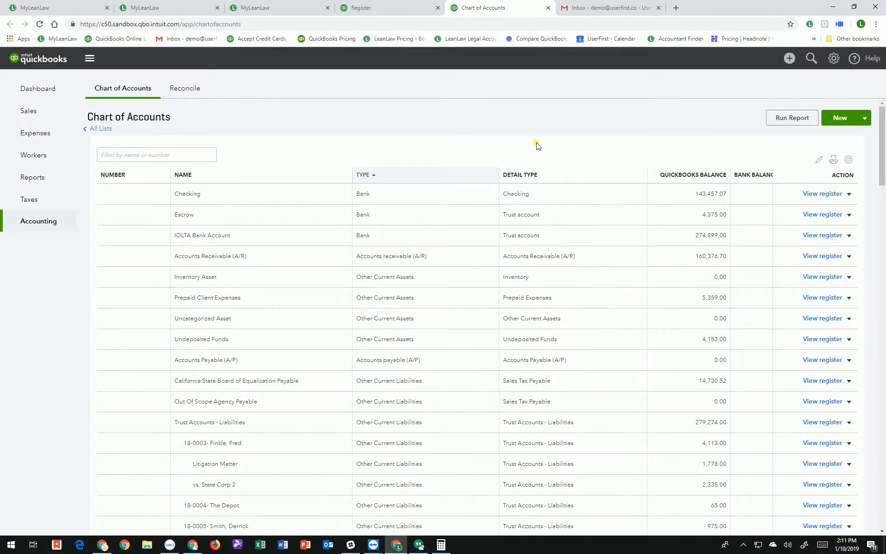
left_click(794, 65)
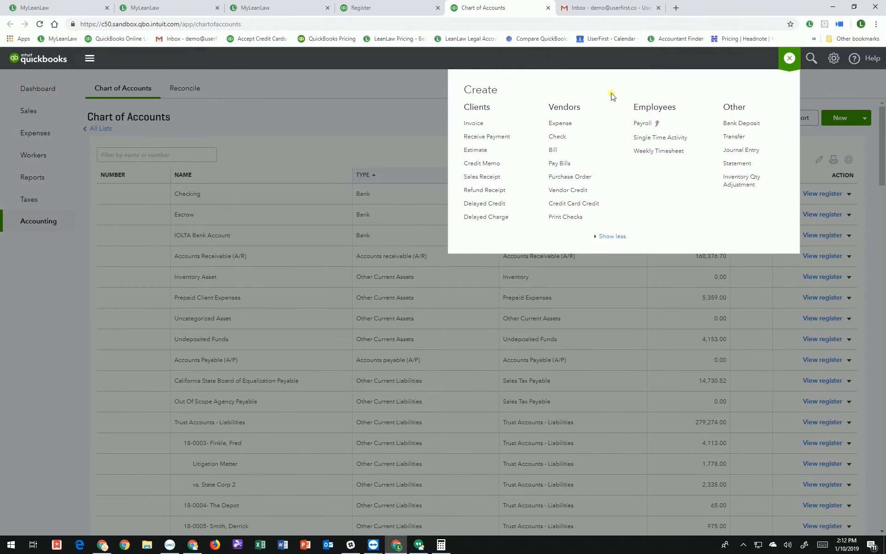
left_click(559, 147)
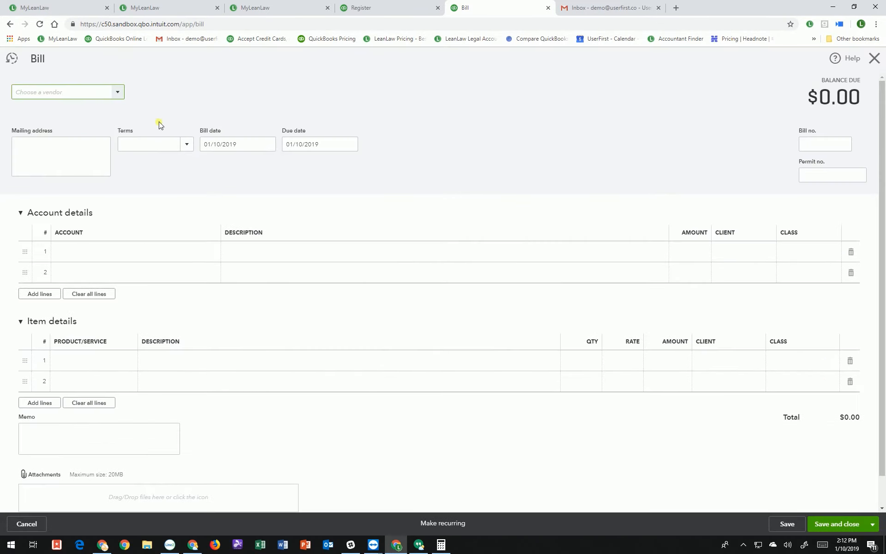
left_click(119, 95)
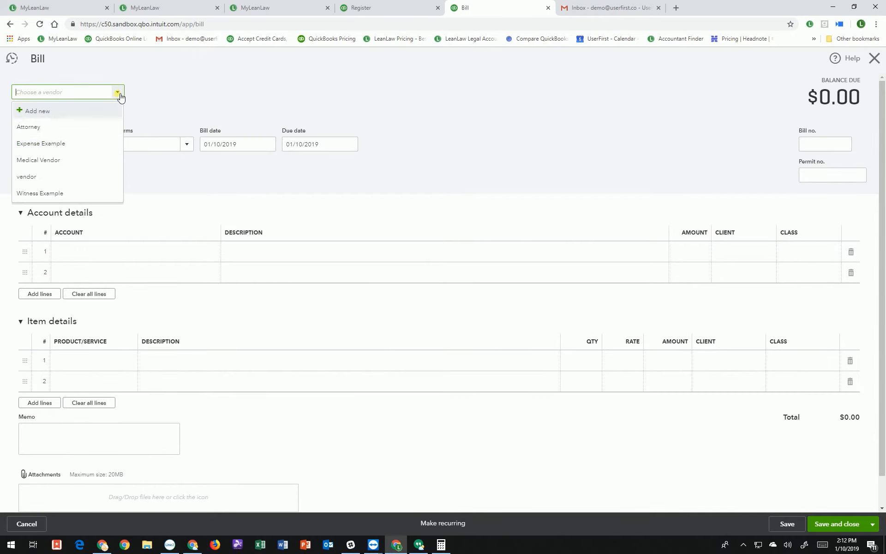
left_click(67, 162)
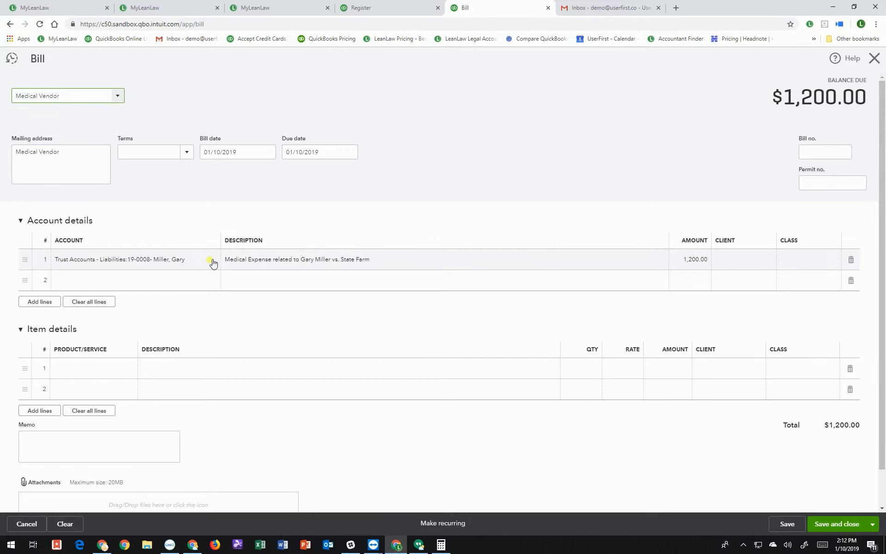
Charge the bill's first line to the client's trust liability sub-account
left_click(212, 262)
left_click(217, 261)
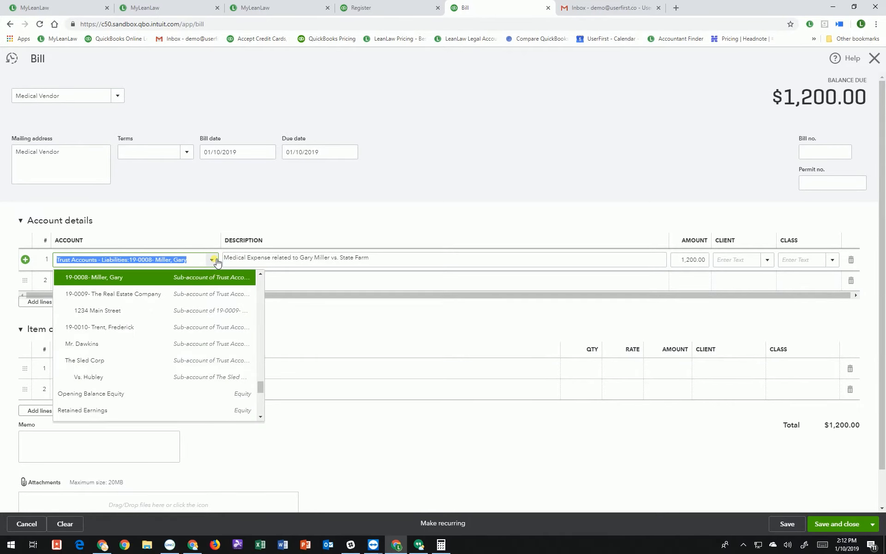
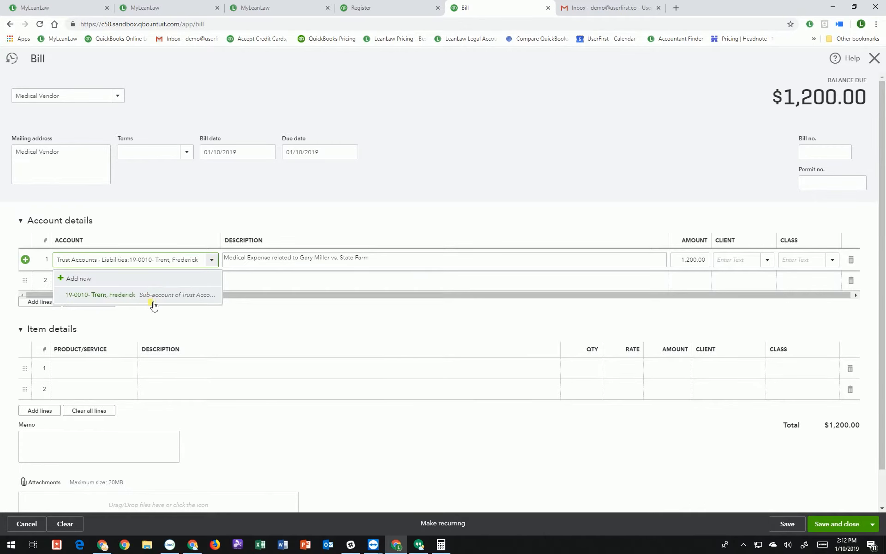
left_click(151, 303)
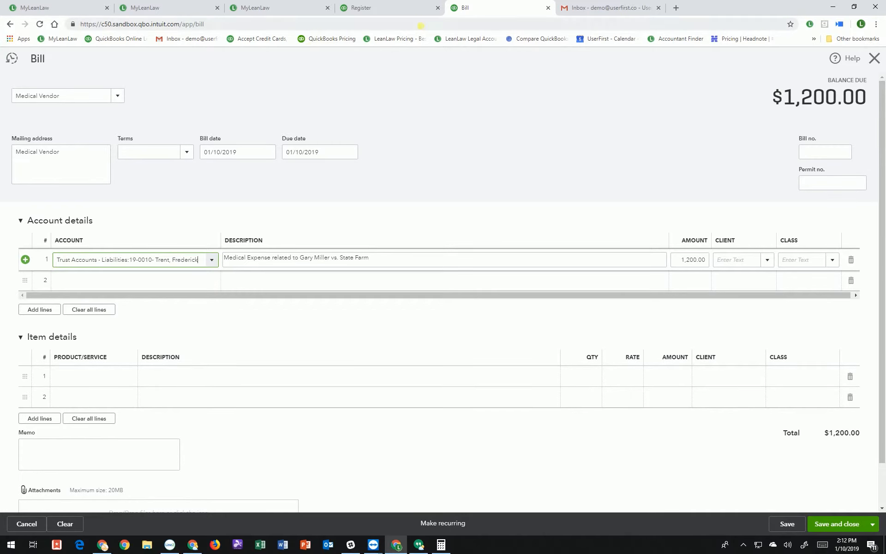
left_click(395, 8)
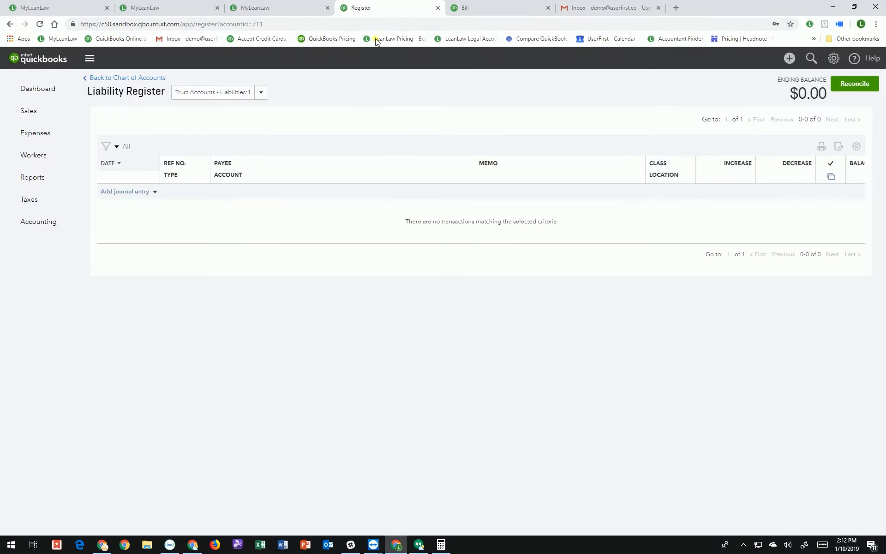
Filter the Chart of Accounts by the client's name to confirm the trust liability balance is 0.00
left_click(69, 221)
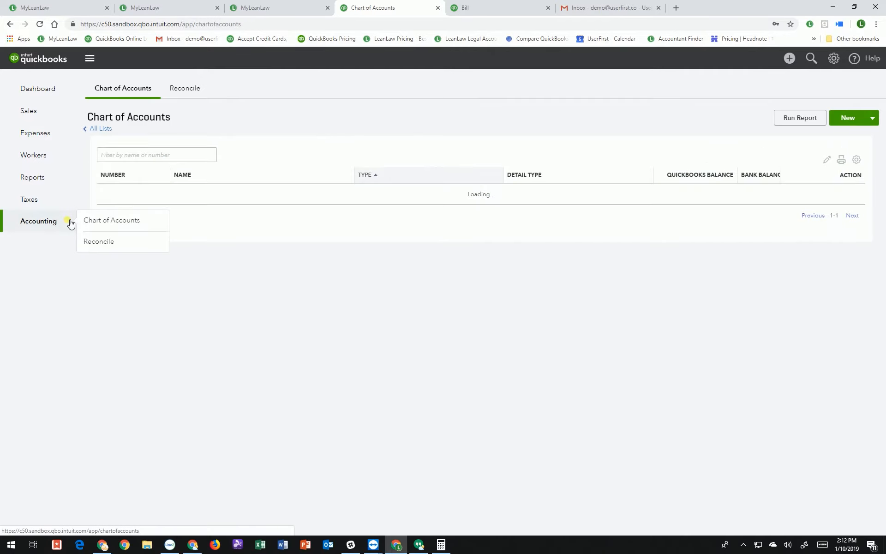
left_click(173, 159)
type("trent")
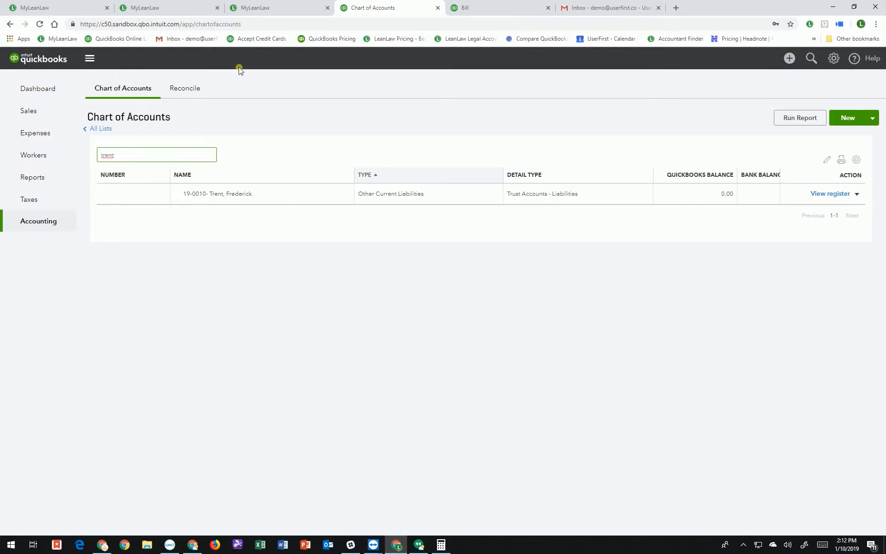
left_click(473, 8)
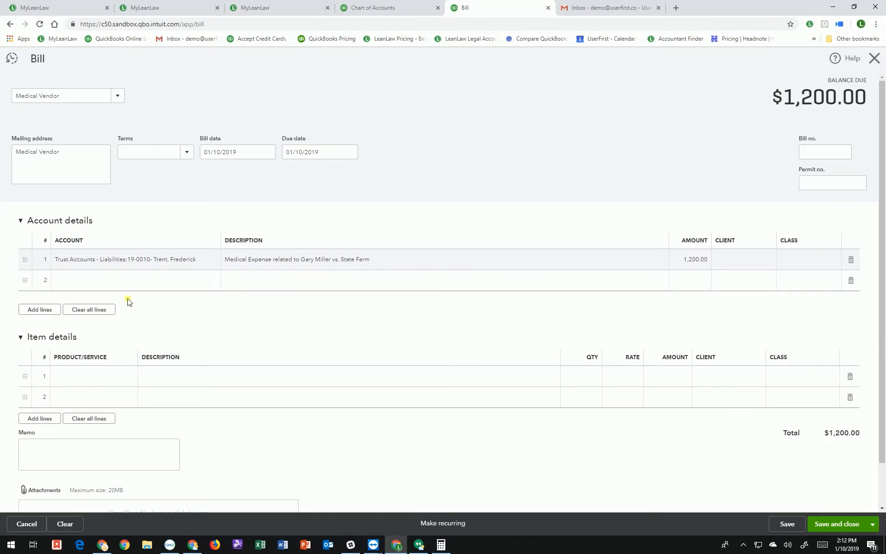
Fix line 1's description to the client's name, assign the Vs. State Farm client, and save the $1,200 bill
left_click(296, 261)
left_click(302, 258)
left_click_drag(331, 259, 308, 261)
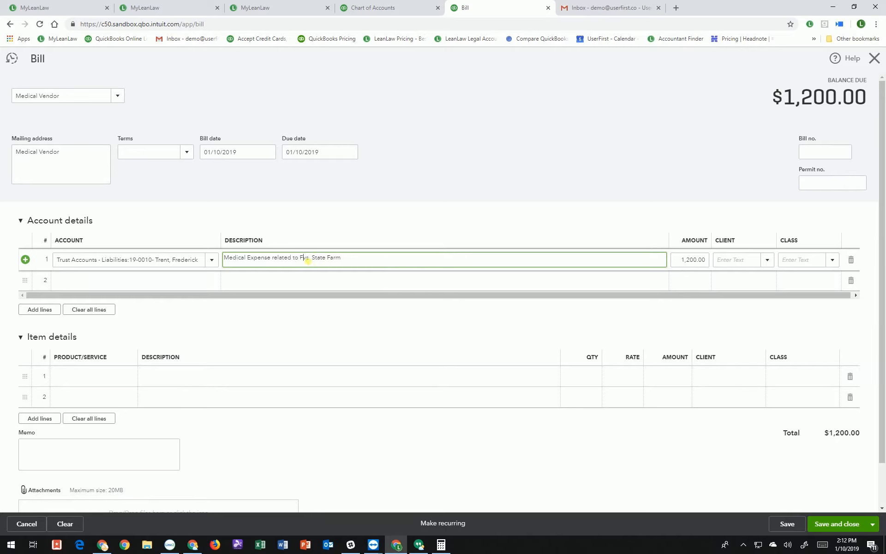
left_click(689, 261)
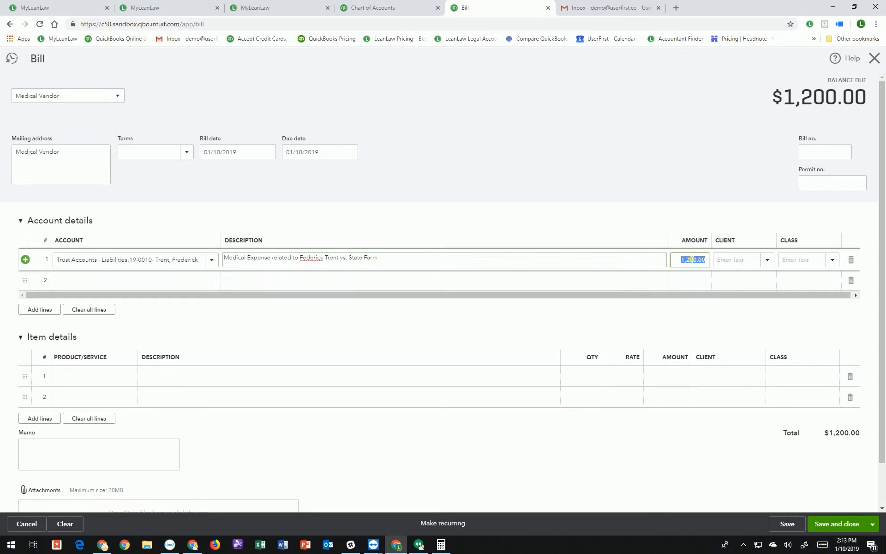
left_click(742, 255)
type("tren")
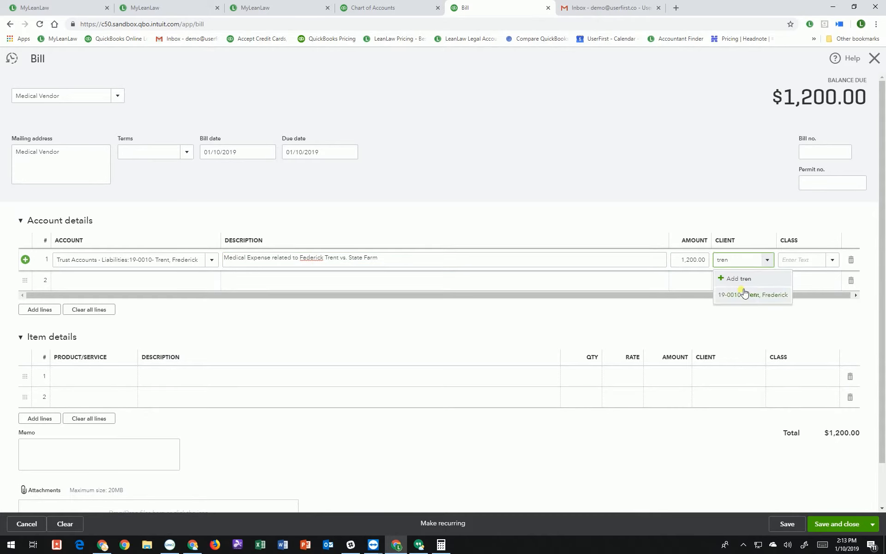
left_click(743, 292)
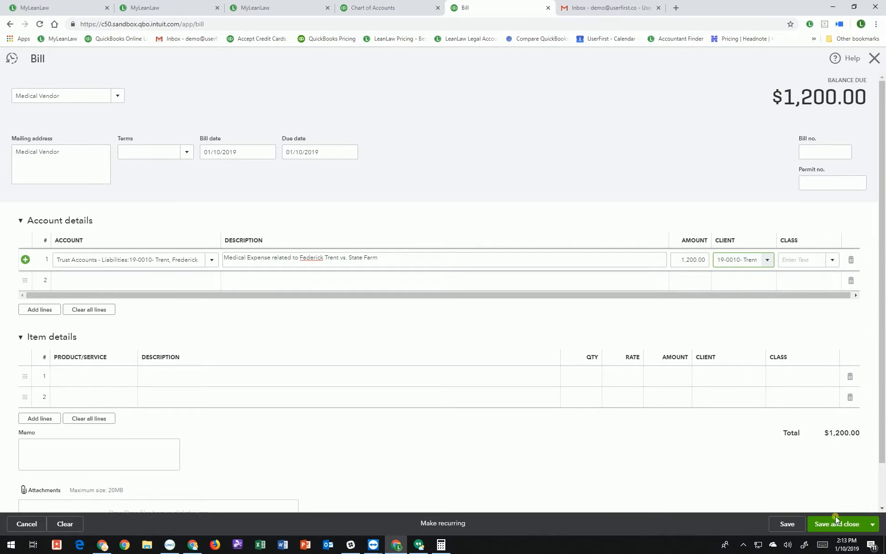
left_click(682, 448)
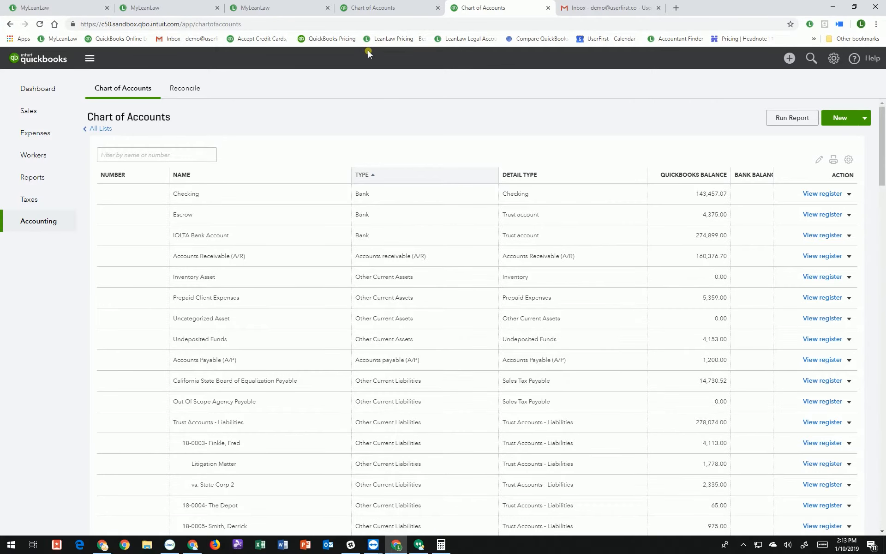
Review the Chart of Accounts: Accounts Payable at 1,200.00, Trust Accounts – Liabilities at 278,074.00
left_click(797, 61)
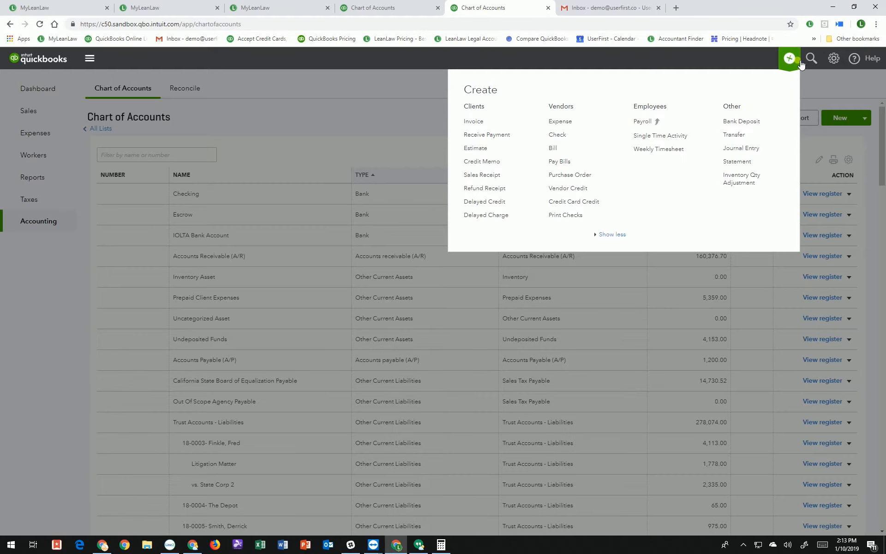
left_click(368, 118)
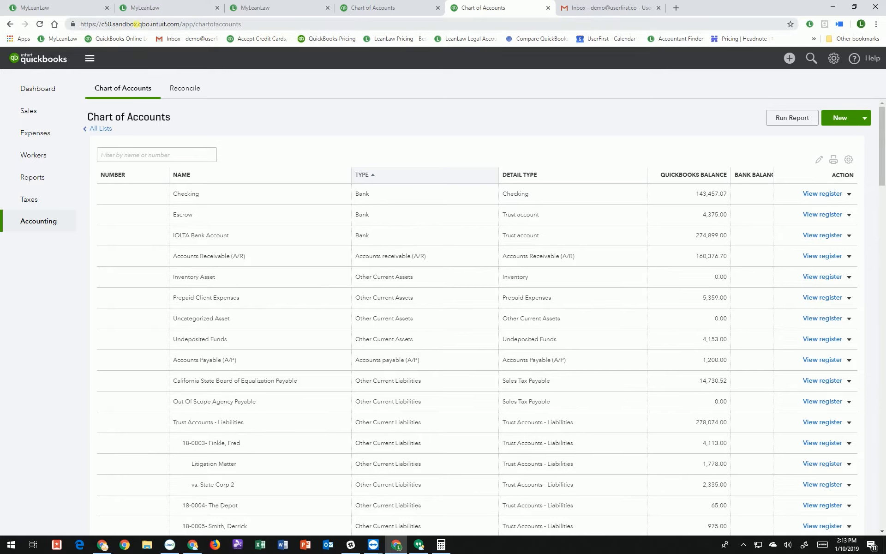
left_click(80, 9)
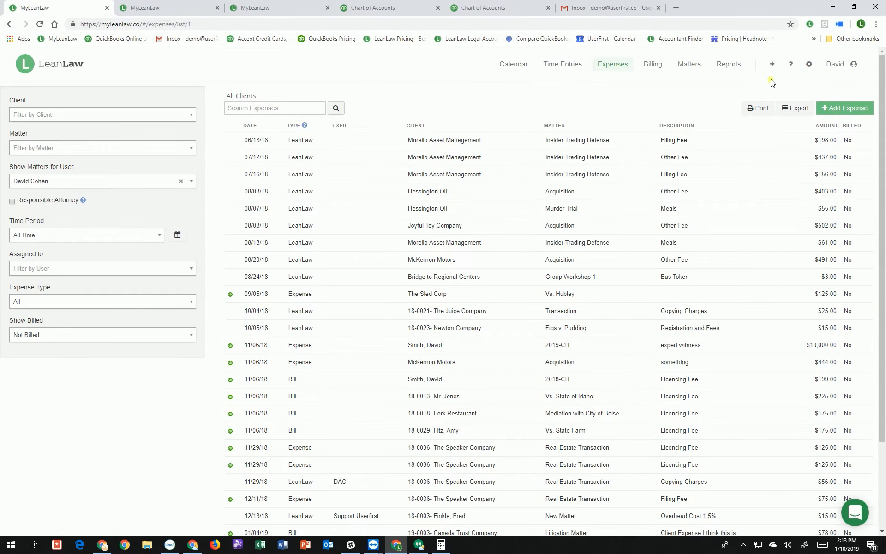
Start a trust deposit for the State Farm settlement client
left_click(772, 65)
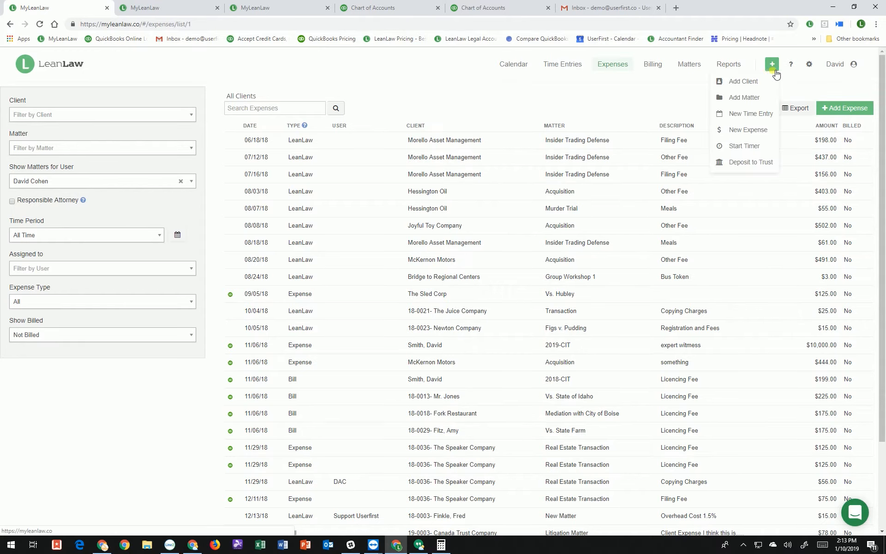
left_click(760, 163)
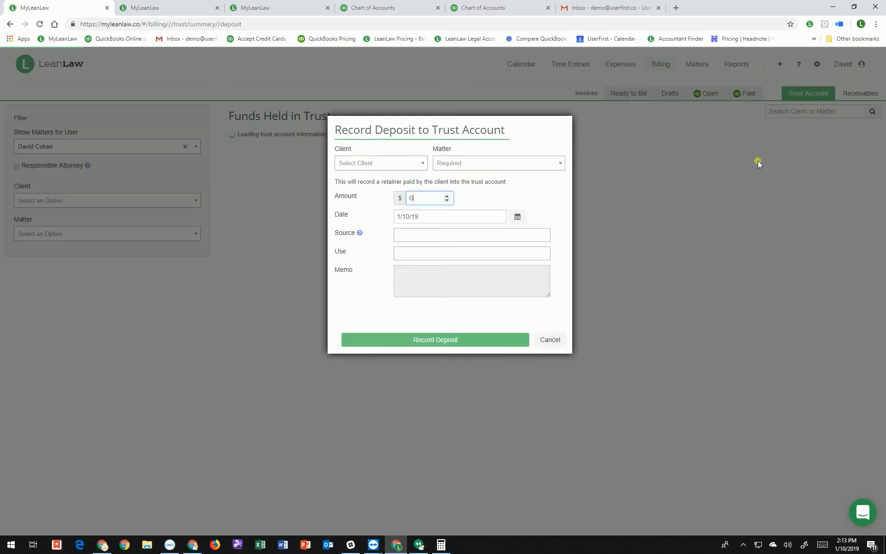
left_click(399, 170)
type("tre")
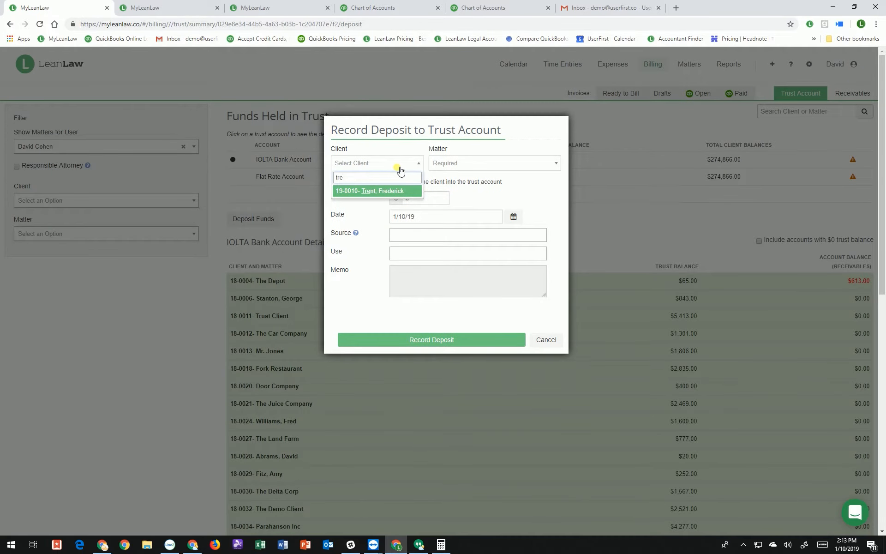
left_click(392, 191)
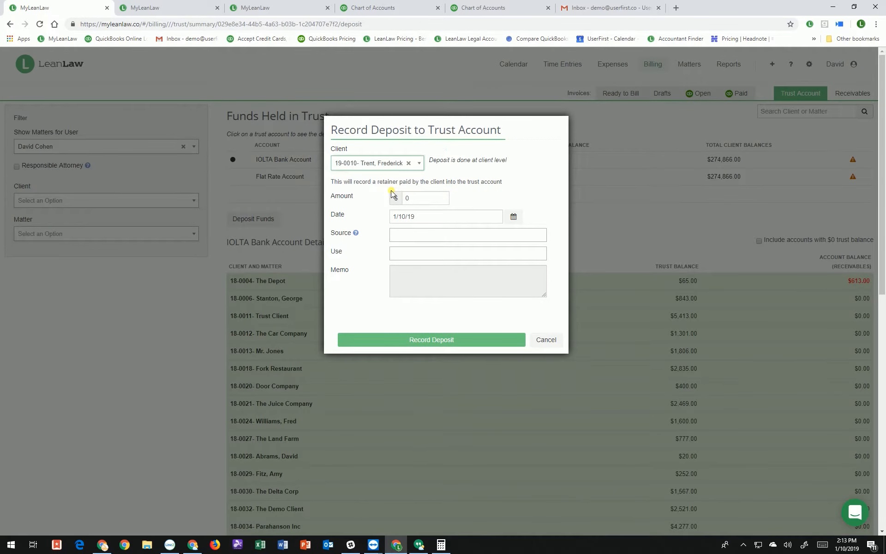
Record the $100,000 deposit from State Farm Insurance, used for Settlement funds
left_click_drag(423, 198, 387, 197)
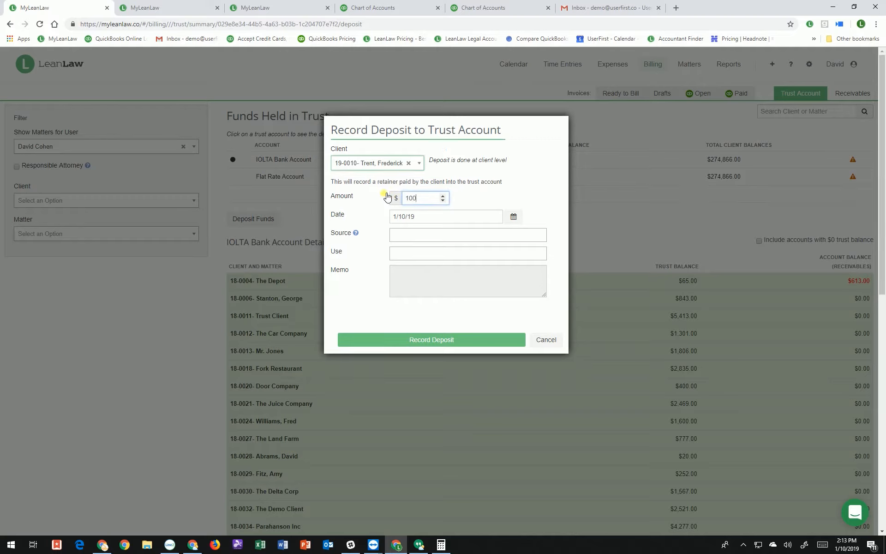
left_click(448, 236)
type("Sta")
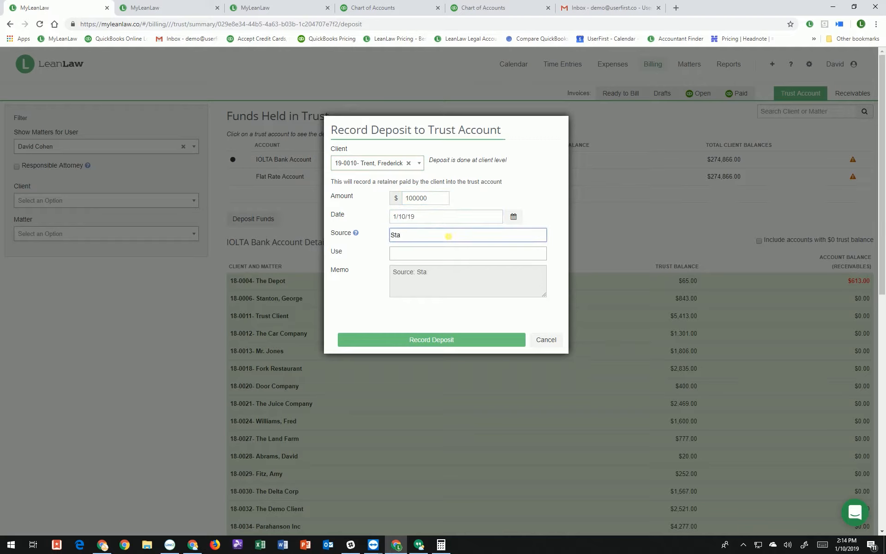
type("etFarm Insurance")
key("Tab")
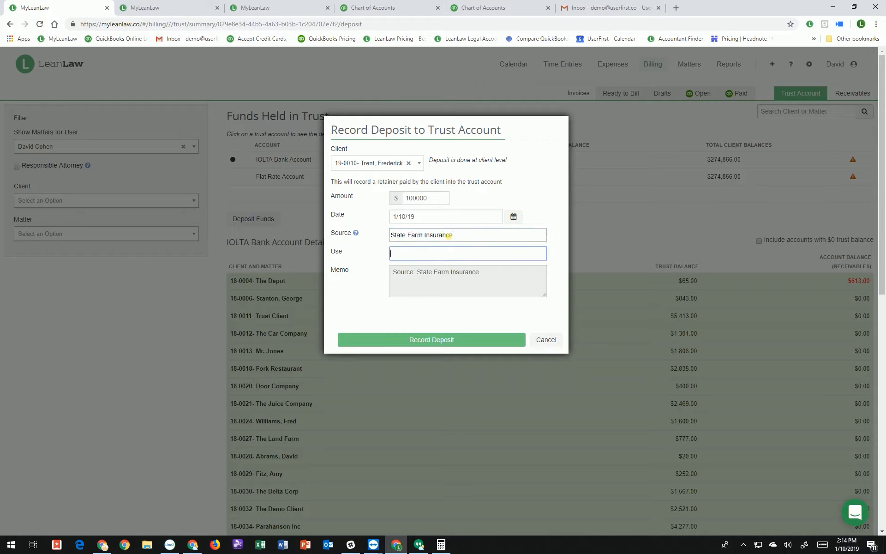
type("Settlement funds")
left_click_drag(470, 286, 396, 272)
left_click(434, 340)
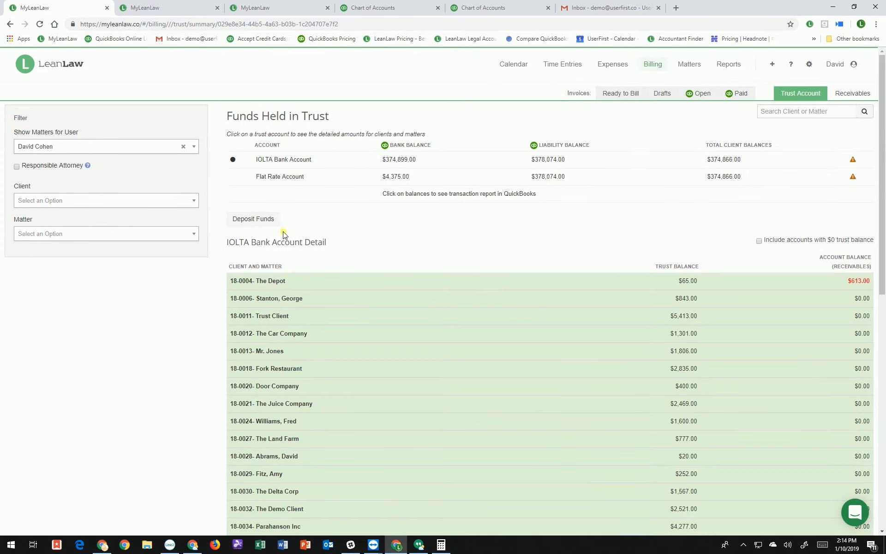
left_click(792, 114)
Search trust balances for the client and open their matter trust page showing $98,800.00
type("tre")
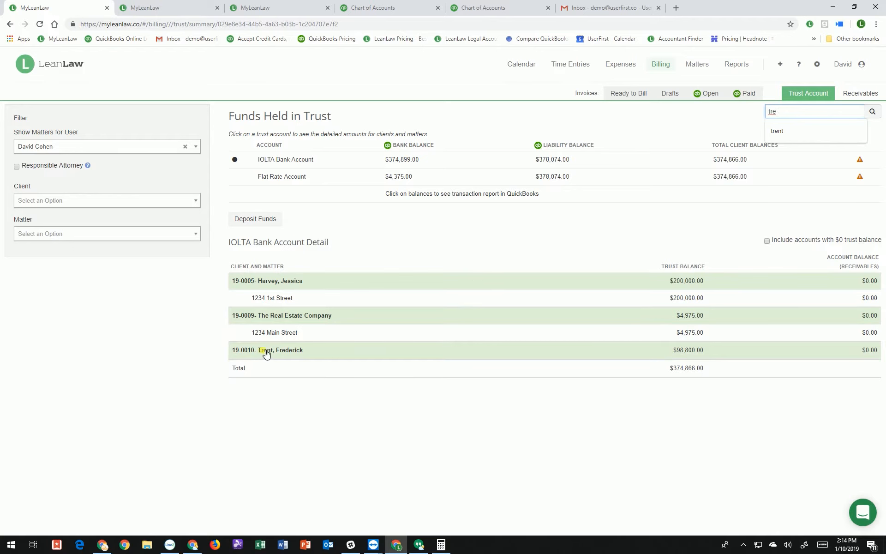
left_click(687, 354)
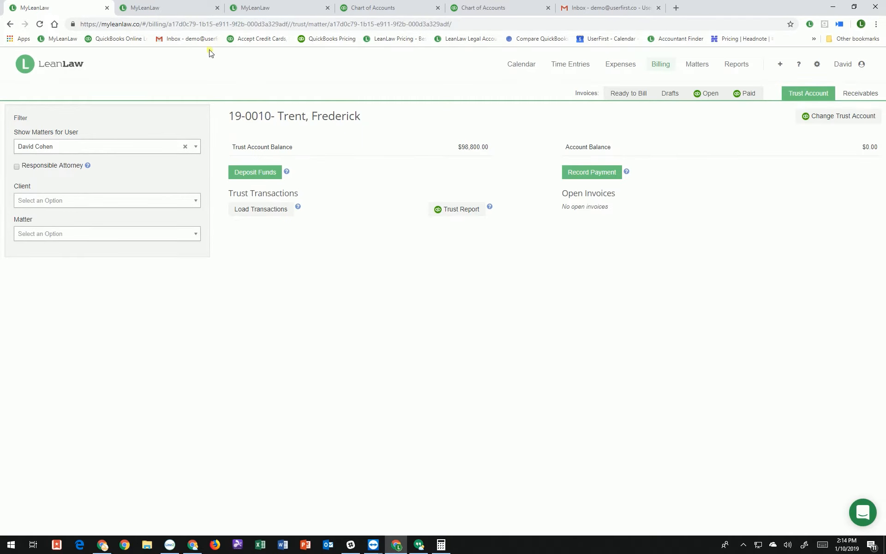
left_click(386, 8)
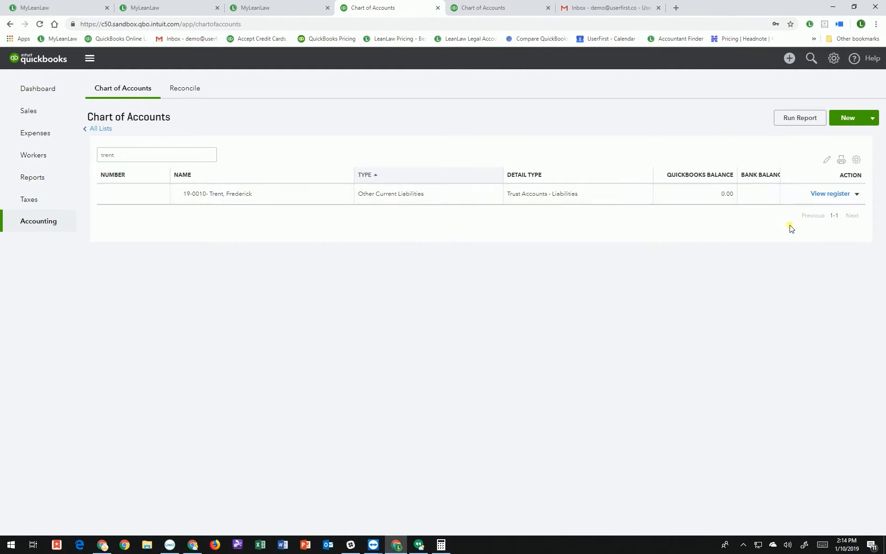
Check the client's trust liability register: $100,000.00 deposit, $1,200.00 medical bill, -1,200.00 ending balance
left_click(837, 194)
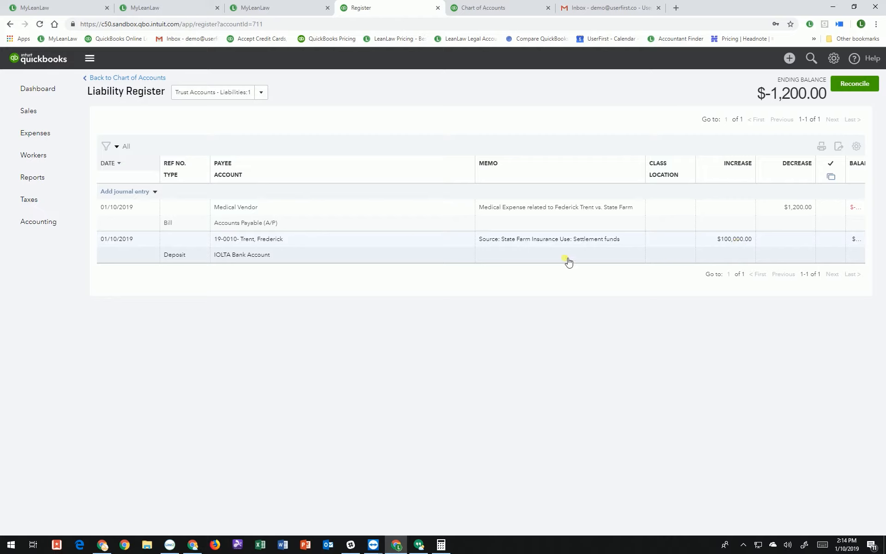
left_click_drag(764, 95, 827, 99)
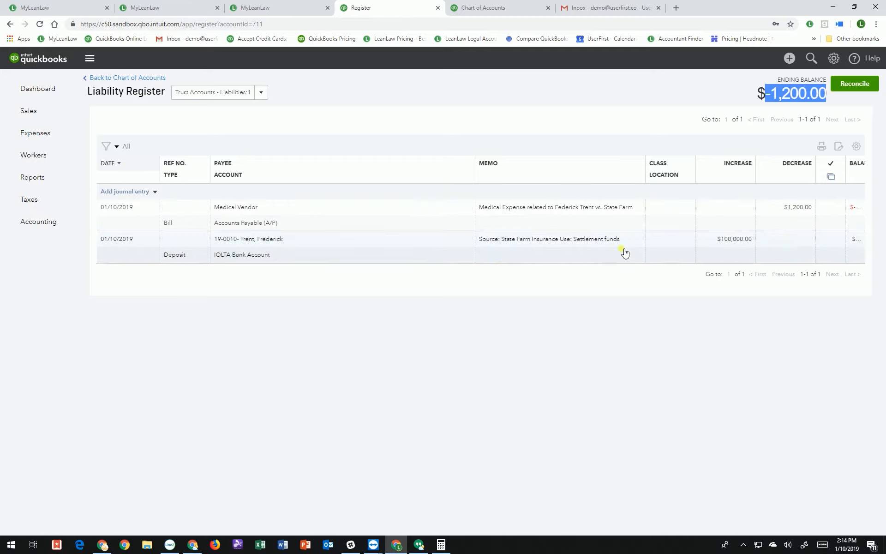
left_click(673, 346)
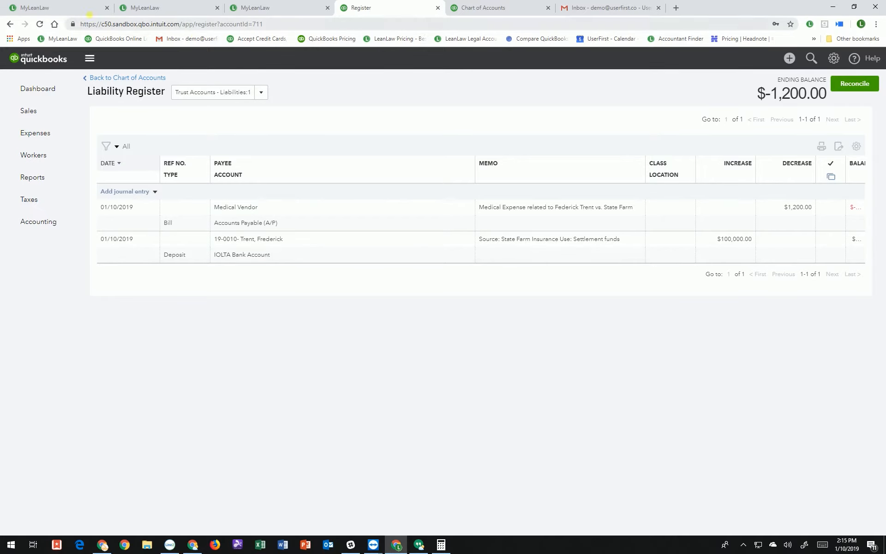
left_click(85, 9)
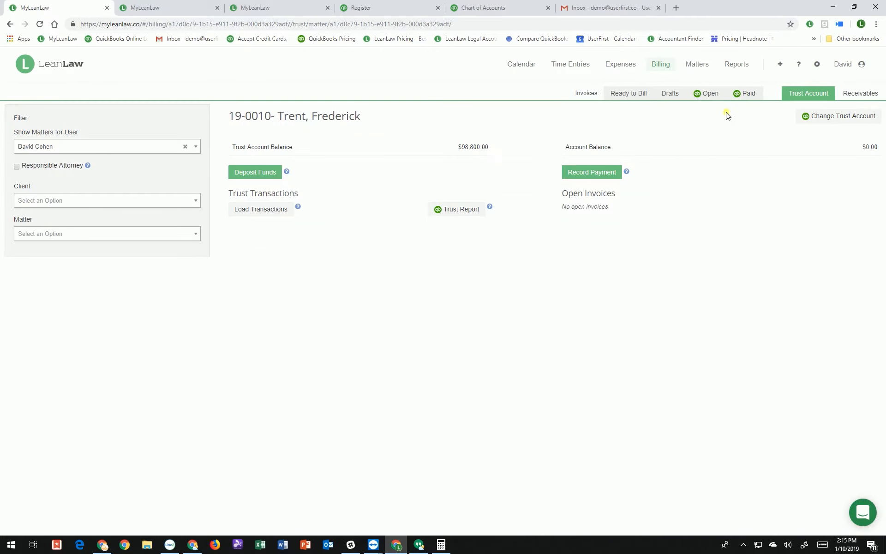
Find the Vs. State Farm matter and raise its Contingency Matter Legal Fee from $1.00 to $30,000.00
left_click(709, 68)
left_click(786, 100)
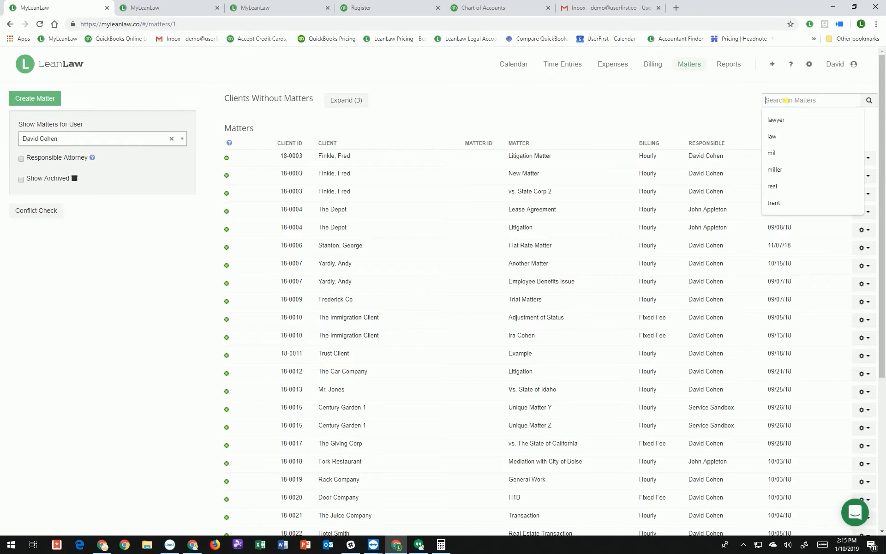
type("trent")
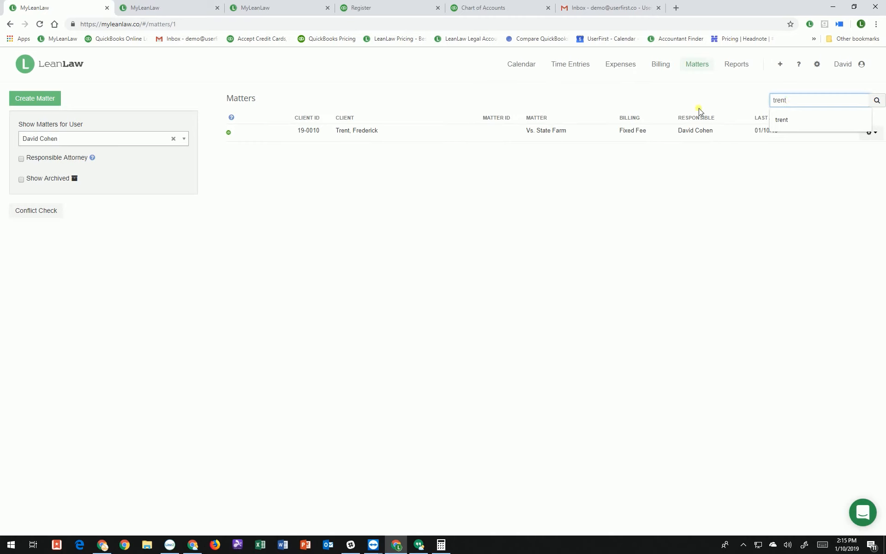
left_click(550, 134)
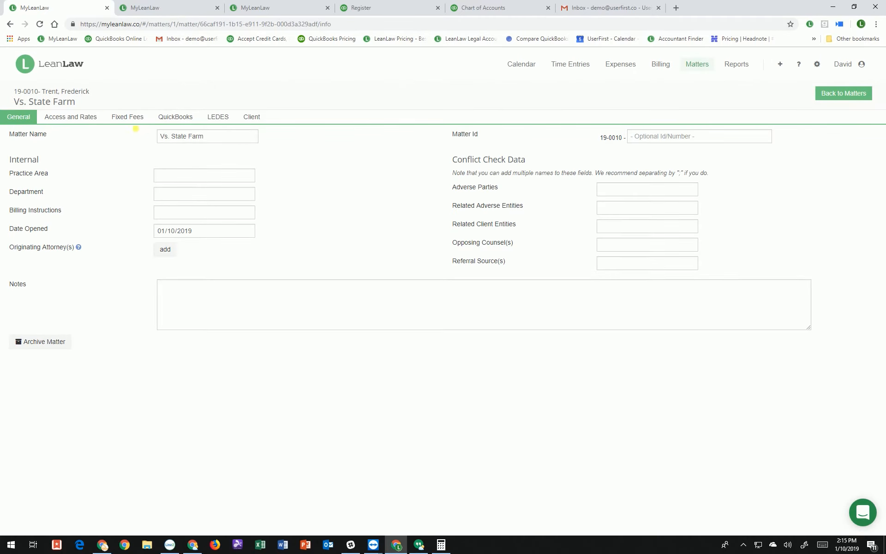
left_click(134, 118)
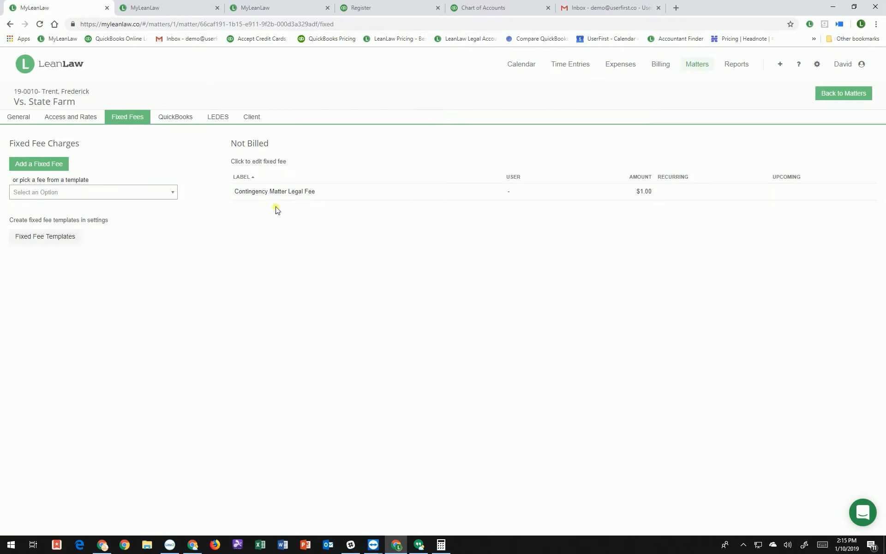
left_click(646, 197)
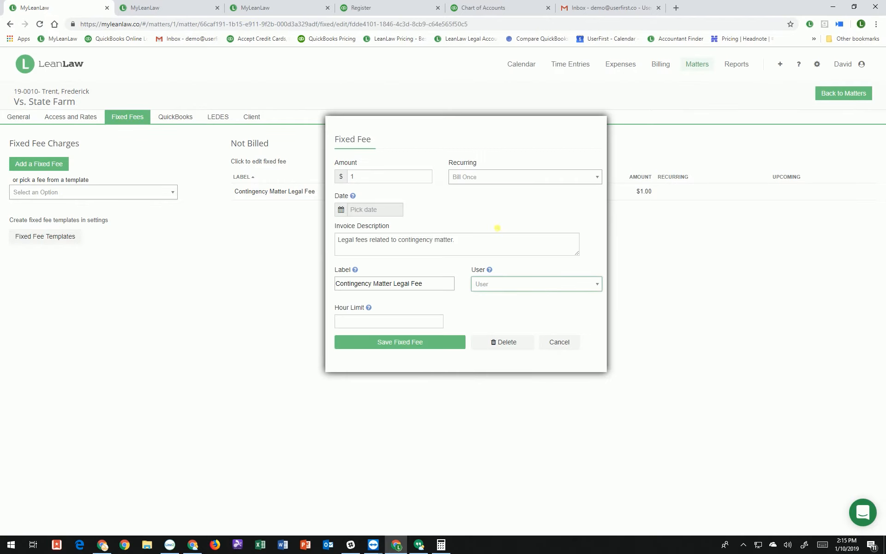
double_click(381, 179)
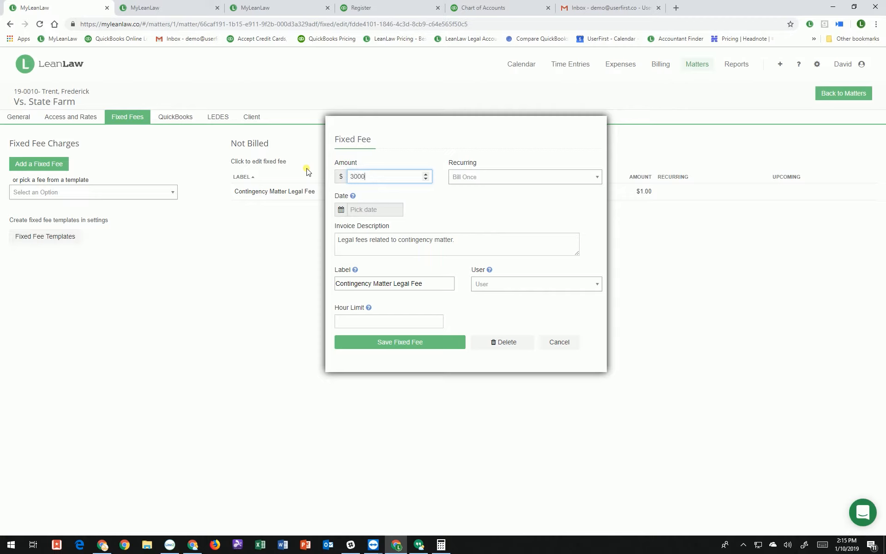
left_click(445, 214)
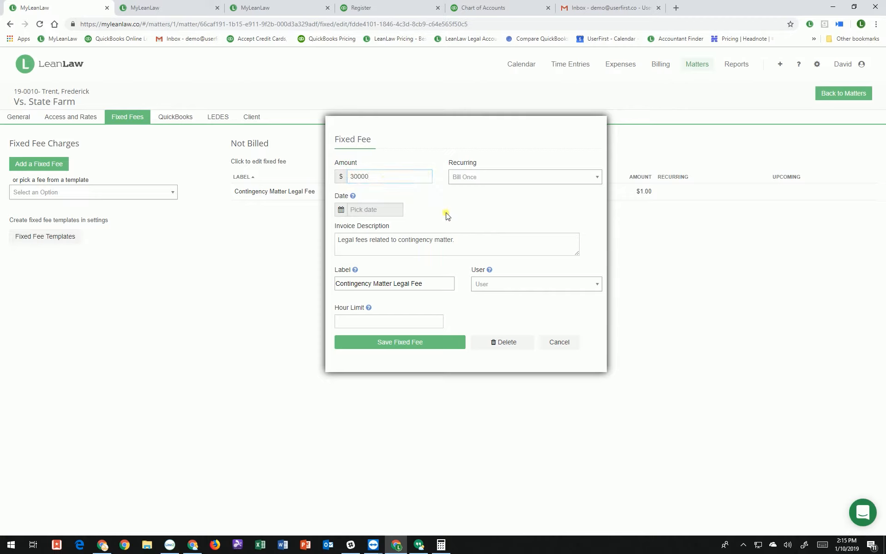
left_click(412, 343)
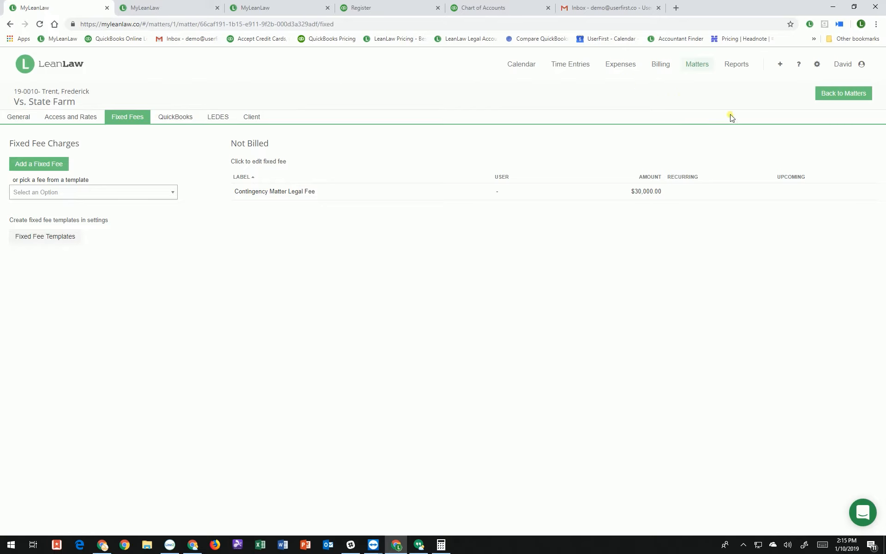
Search ready-to-bill items for 'tren' and create a draft invoice for Vs. State Farm
left_click(660, 64)
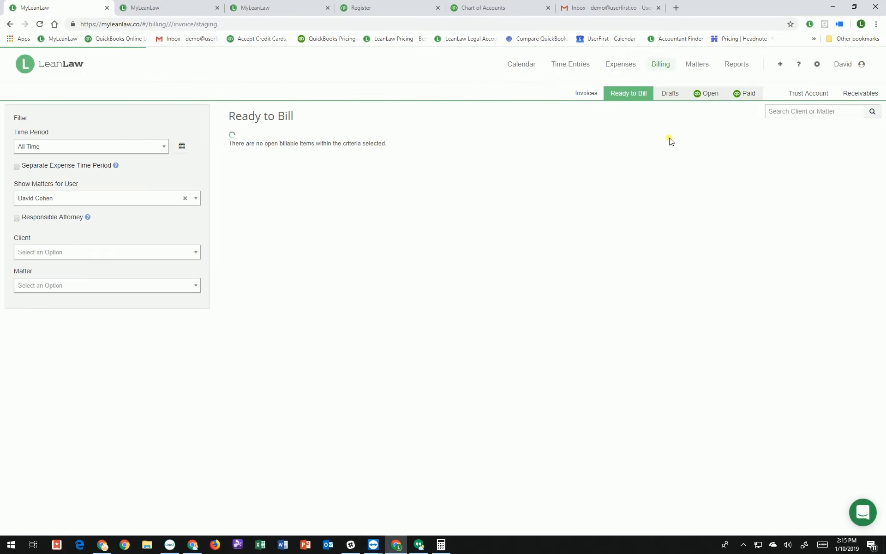
left_click(779, 114)
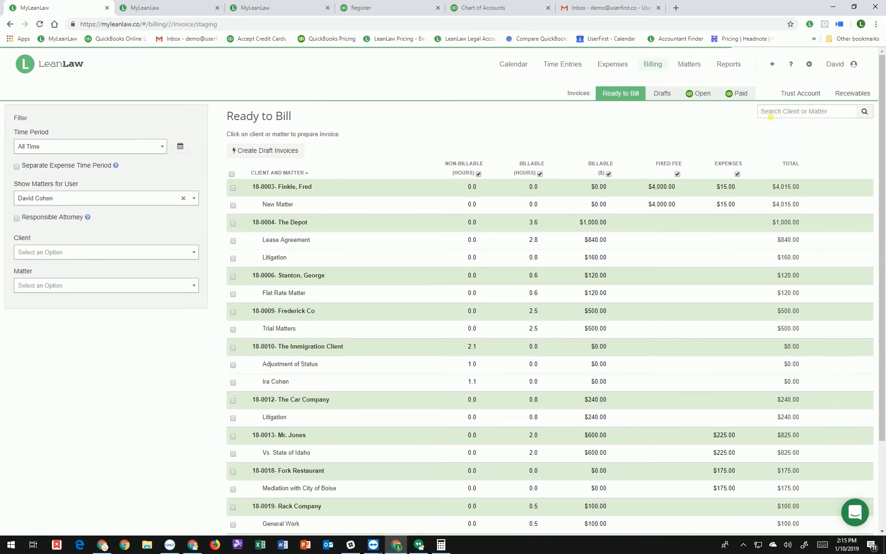
type("tren")
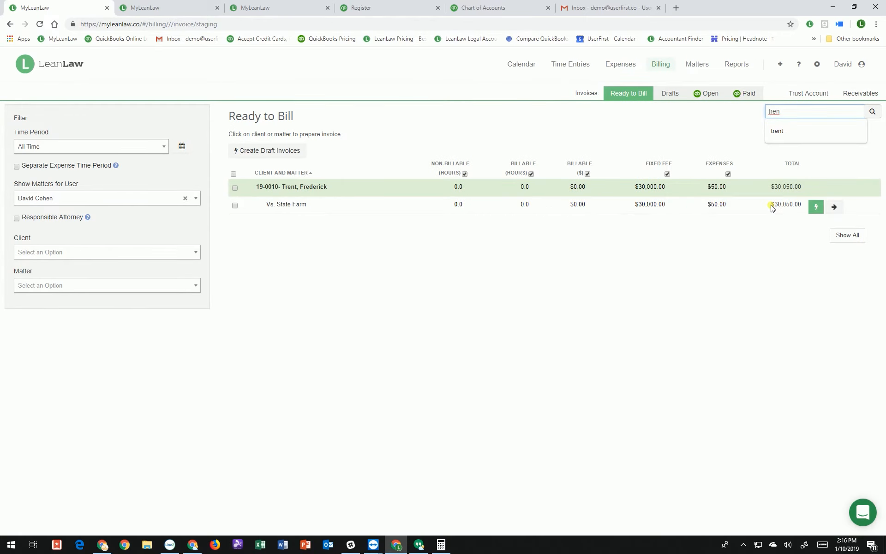
left_click(816, 210)
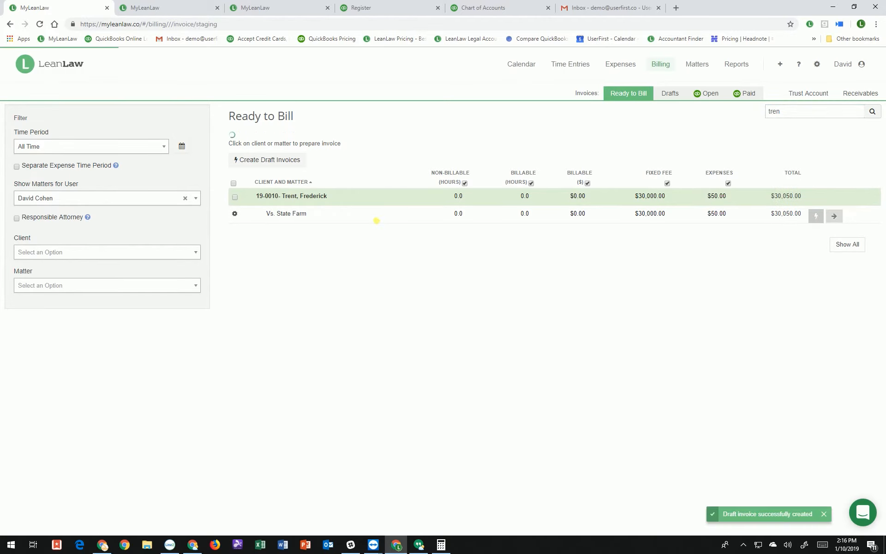
left_click(671, 93)
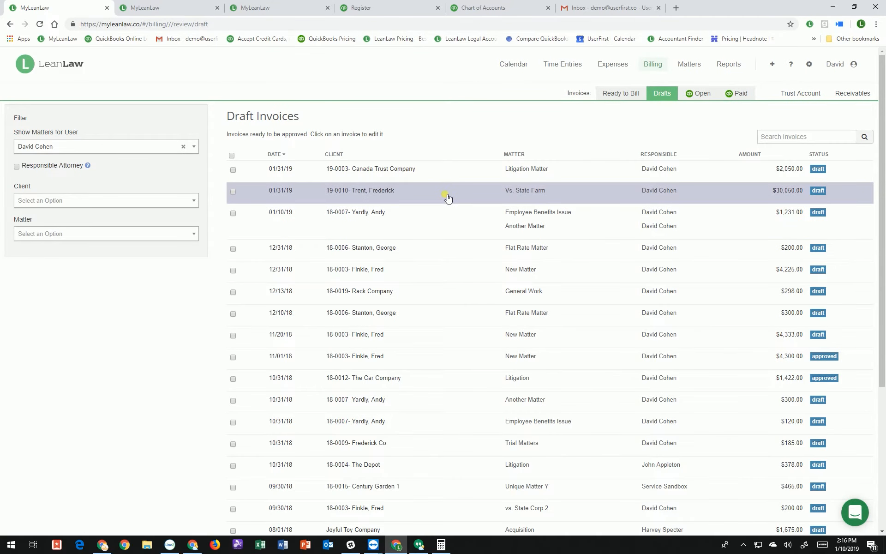
left_click(233, 192)
scroll(244, 247, "down", 3)
scroll(408, 175, "up", 2)
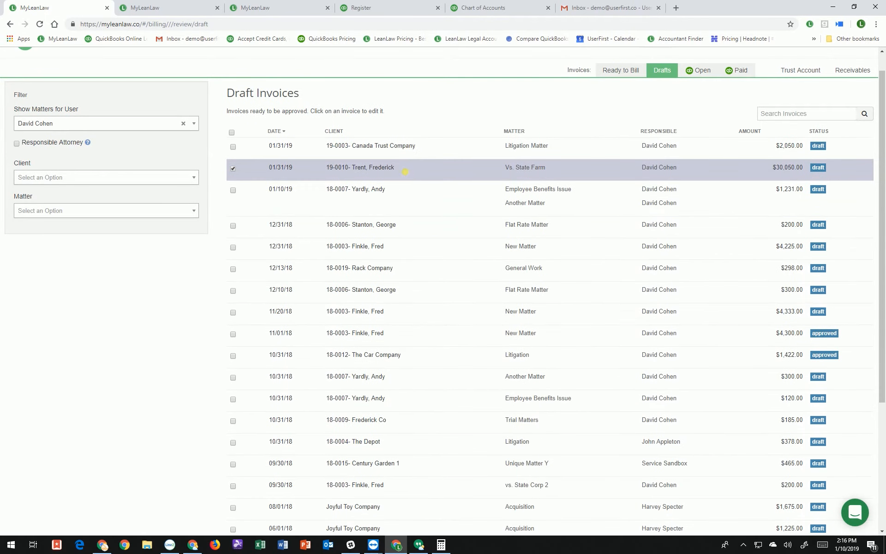
left_click(408, 175)
scroll(481, 296, "down", 1)
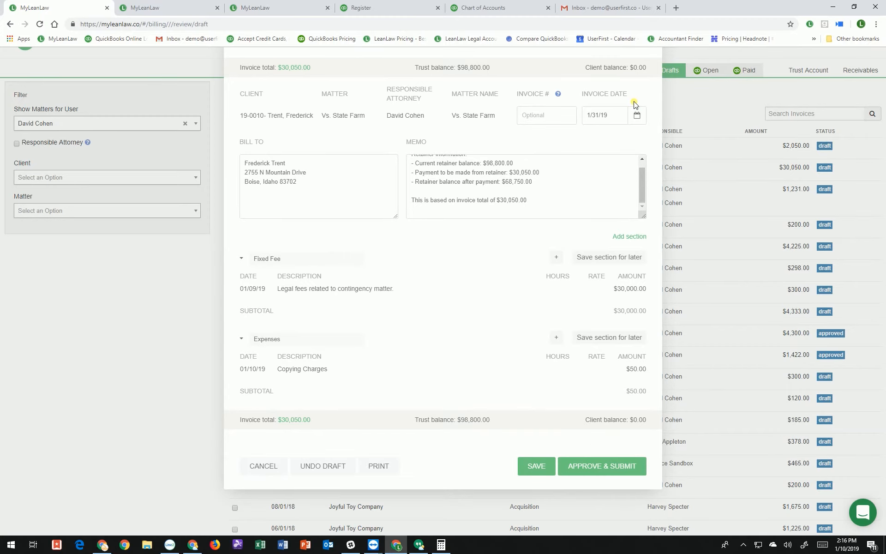
scroll(446, 463, "up", 1)
left_click(536, 512)
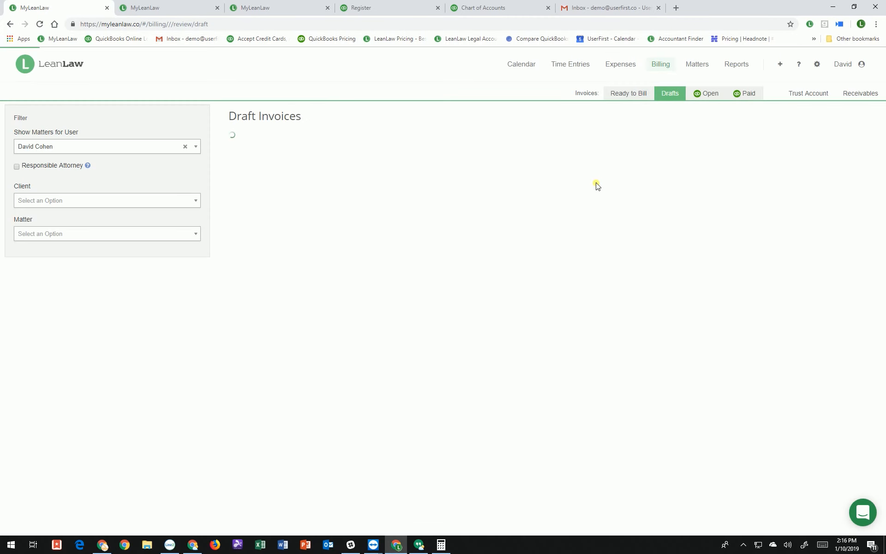
Submit the Trent draft invoice to QuickBooks and check it under Open invoices
scroll(589, 354, "down", 1)
scroll(581, 364, "down", 3)
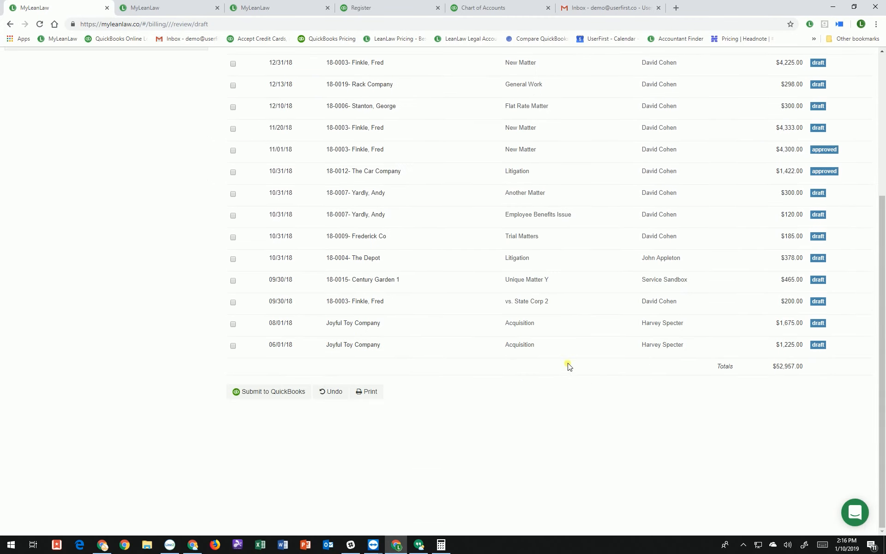
scroll(556, 370, "up", 5)
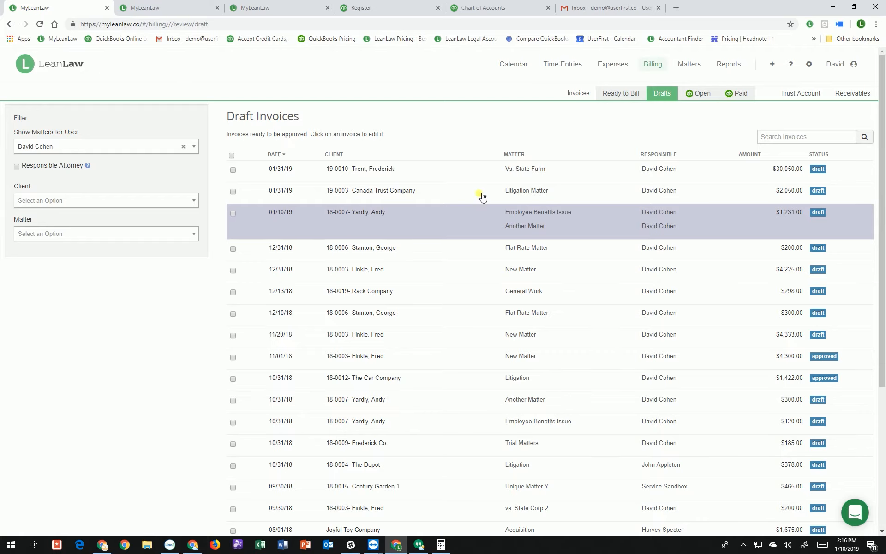
left_click(233, 172)
scroll(312, 388, "down", 5)
left_click(274, 392)
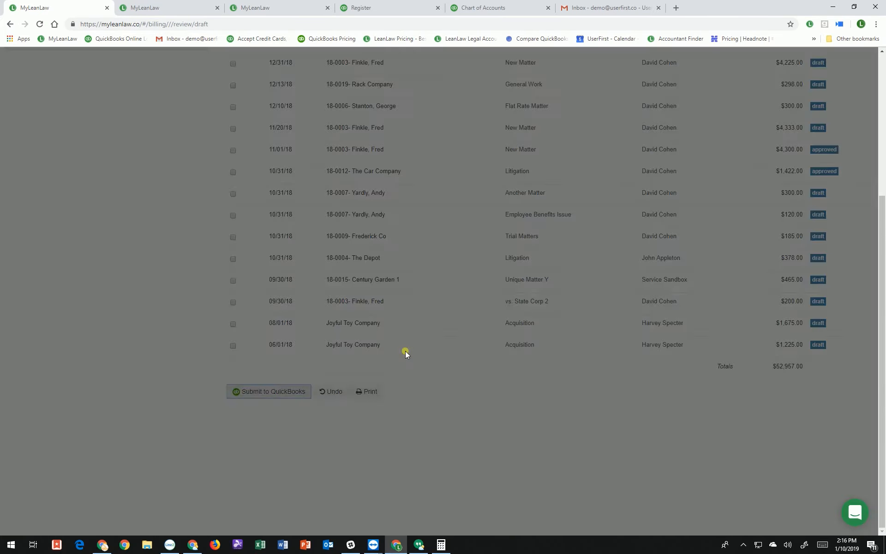
left_click(549, 134)
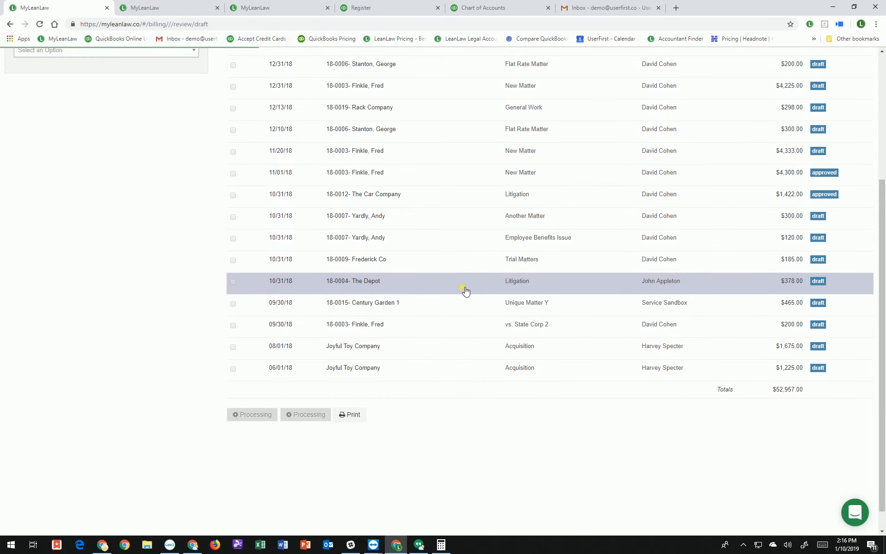
scroll(470, 317, "up", 2)
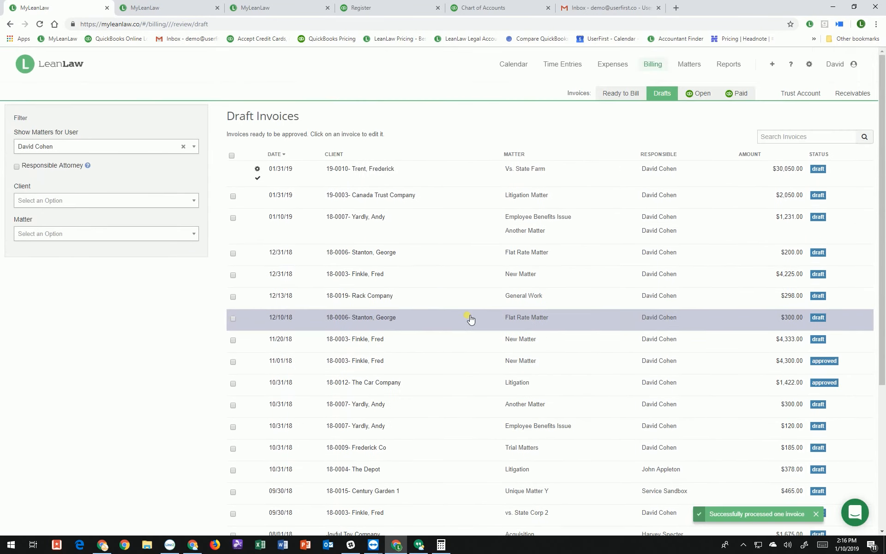
left_click(695, 100)
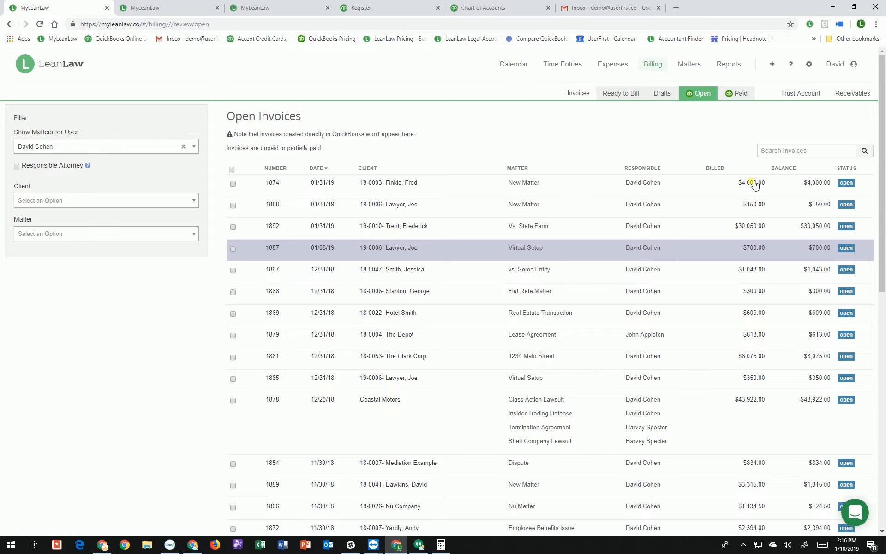
left_click(806, 96)
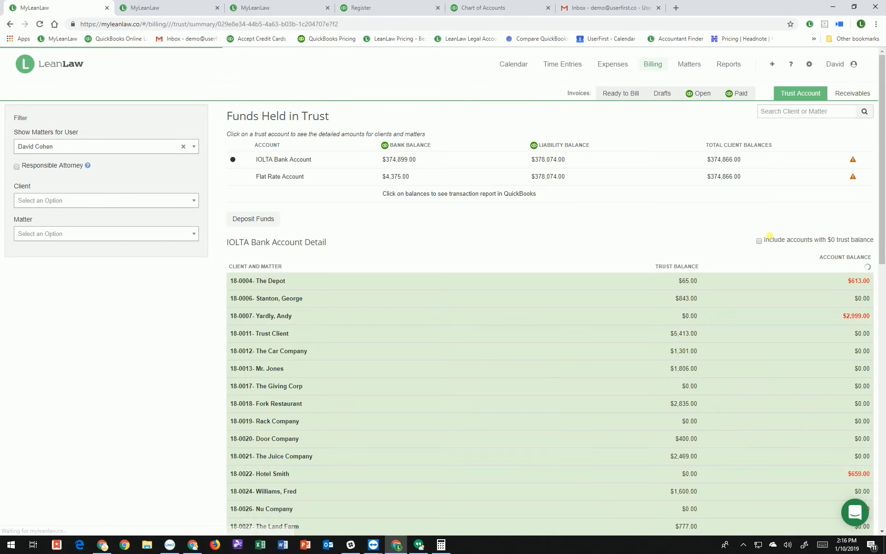
scroll(790, 263, "down", 2)
scroll(784, 332, "down", 8)
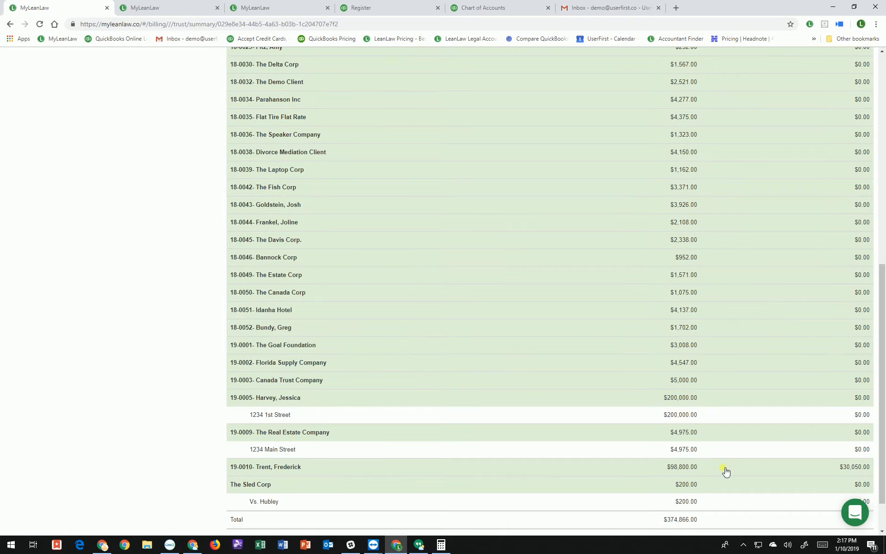
scroll(729, 470, "down", 1)
left_click(858, 422)
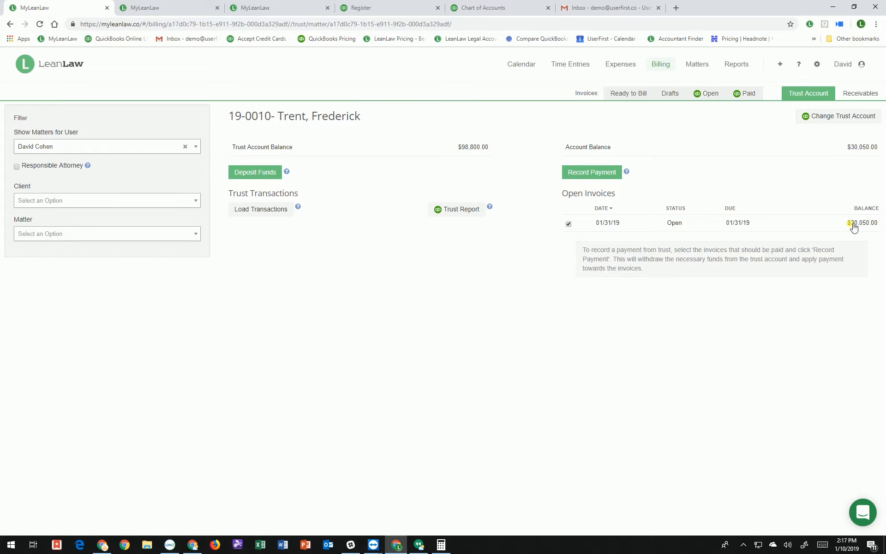
left_click(257, 8)
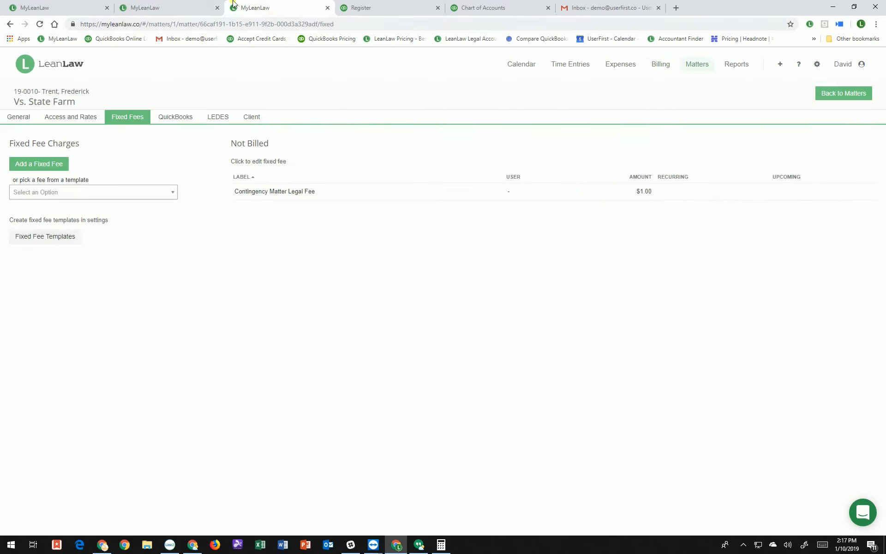
left_click(375, 7)
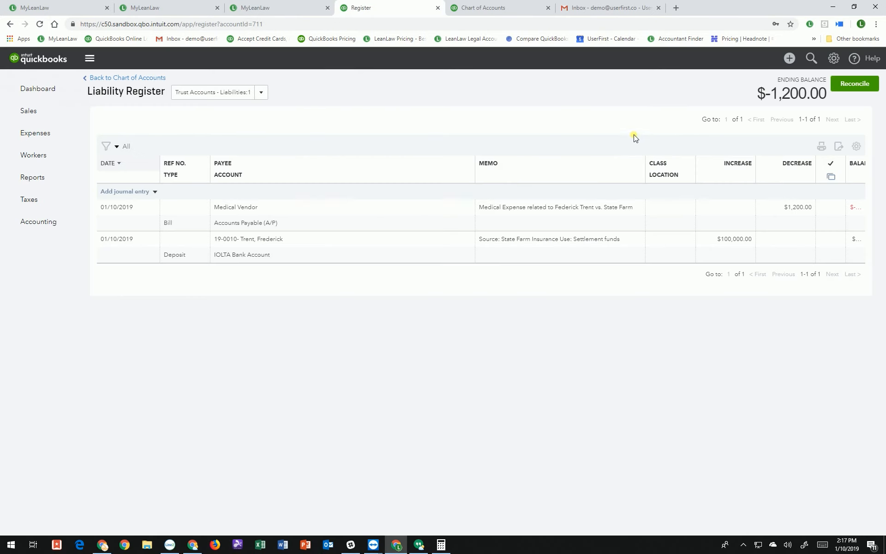
mouse_move(44, 116)
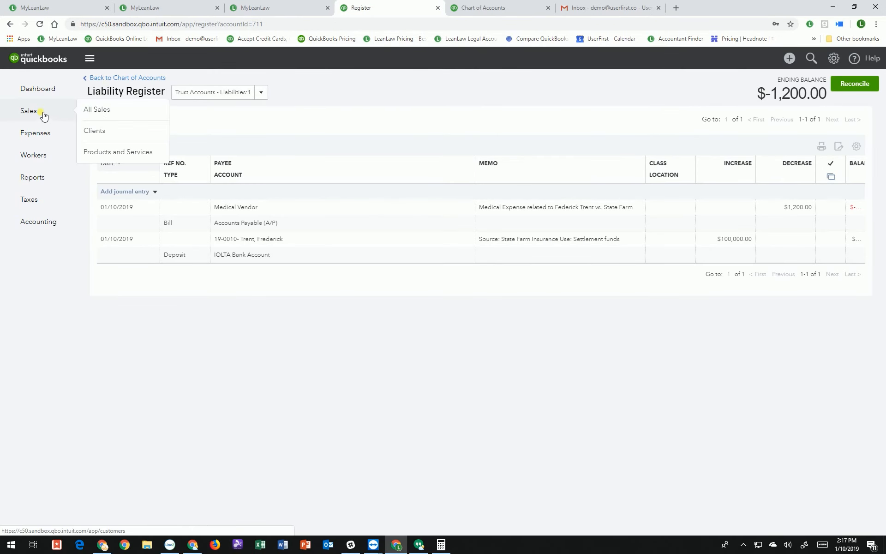
left_click(102, 130)
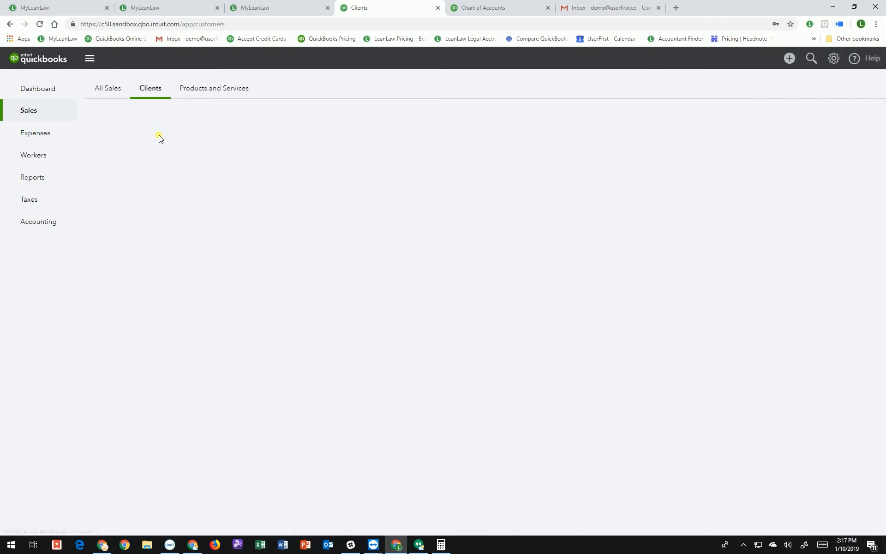
left_click(221, 230)
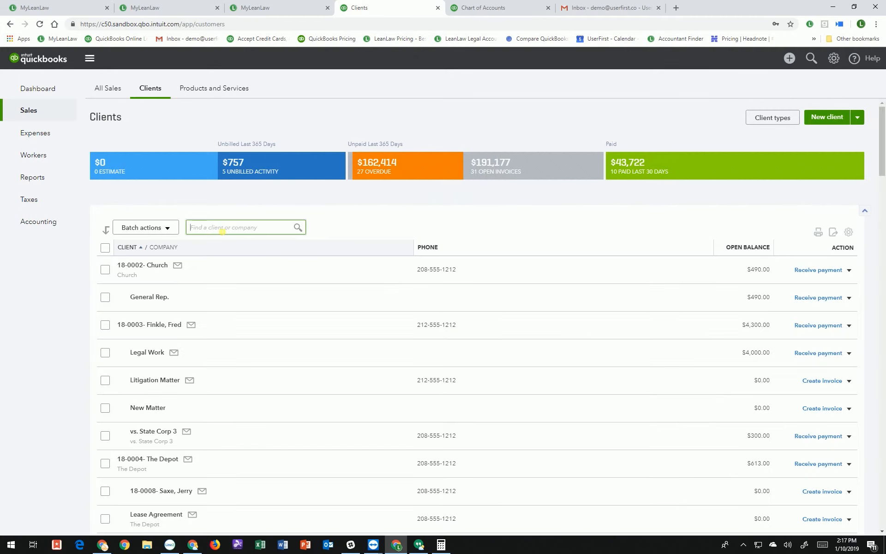
type("trent")
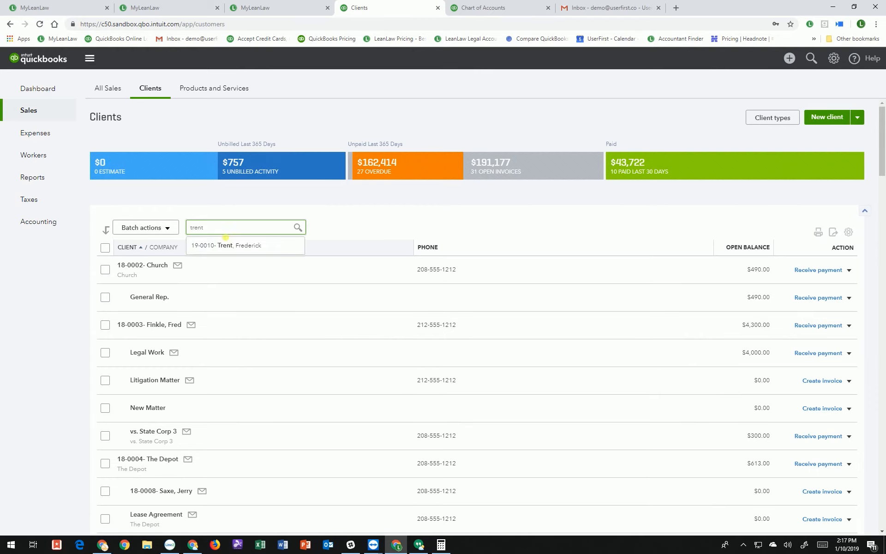
left_click(239, 245)
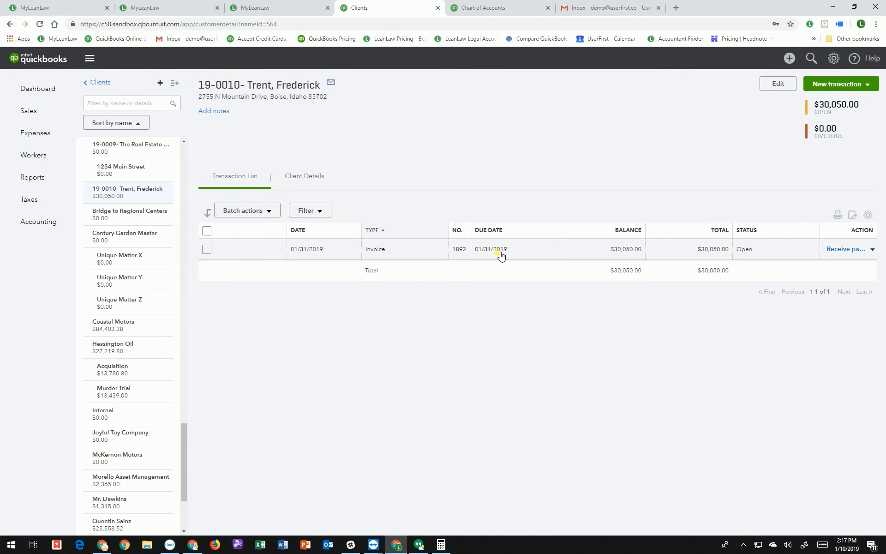
left_click(500, 255)
Record a $30,050 trust payment for invoice 1892, leaving $68,750.00 in trust
left_click(83, 7)
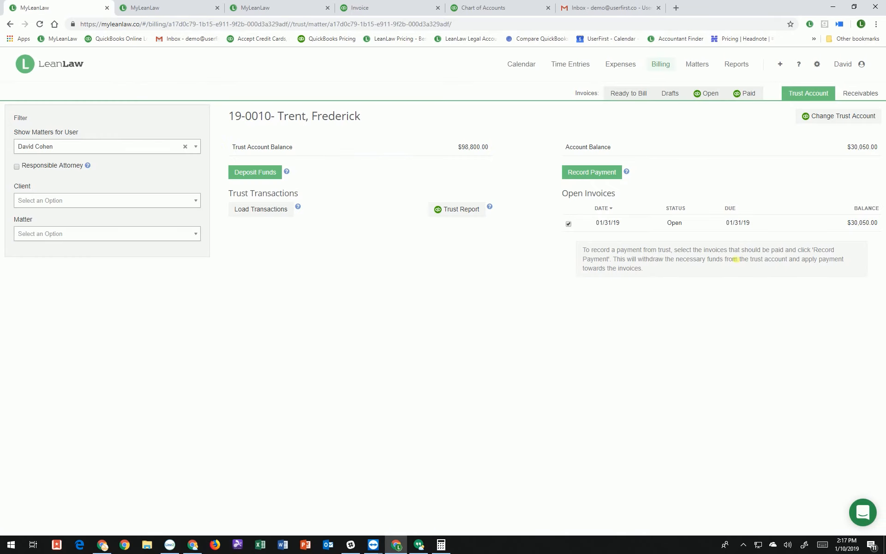
left_click(591, 172)
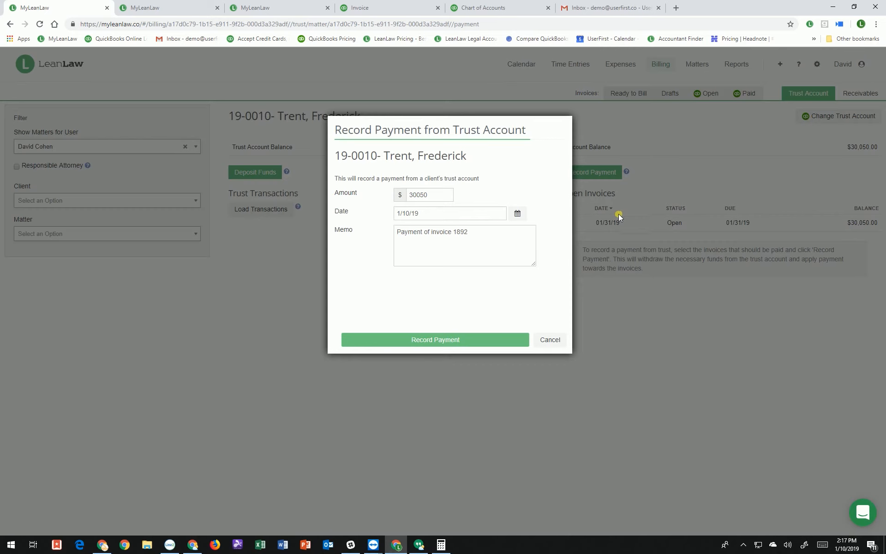
double_click(460, 232)
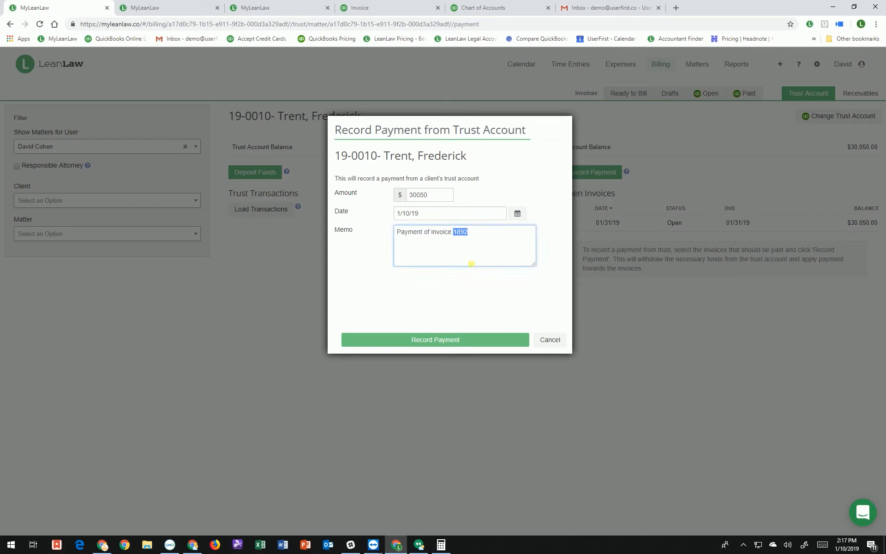
left_click(459, 341)
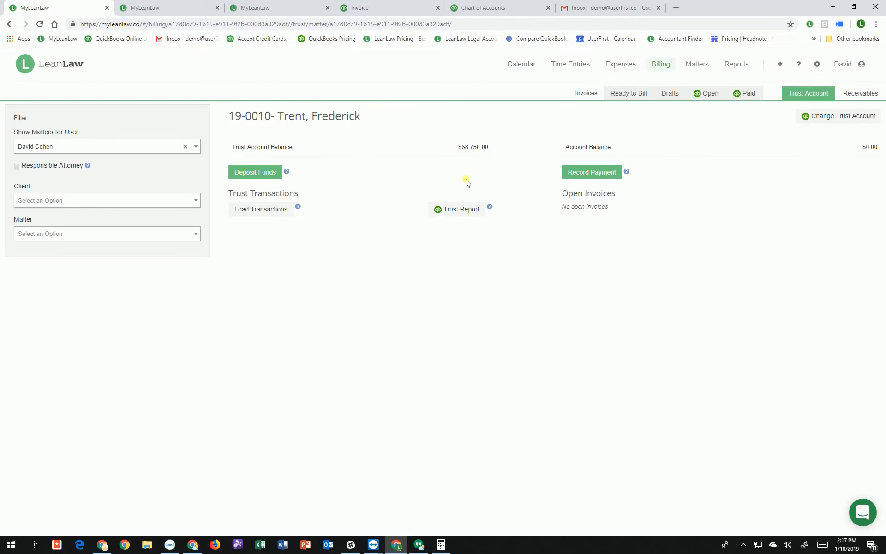
double_click(470, 147)
Pay the $1,200.00 Medical Vendor bill from the IOLTA Bank Account in Pay Bills
left_click(369, 9)
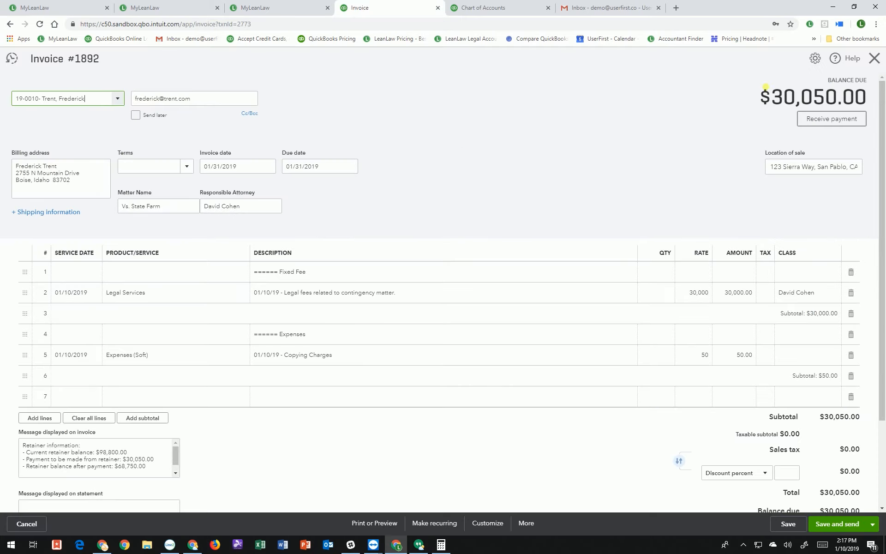
left_click(874, 59)
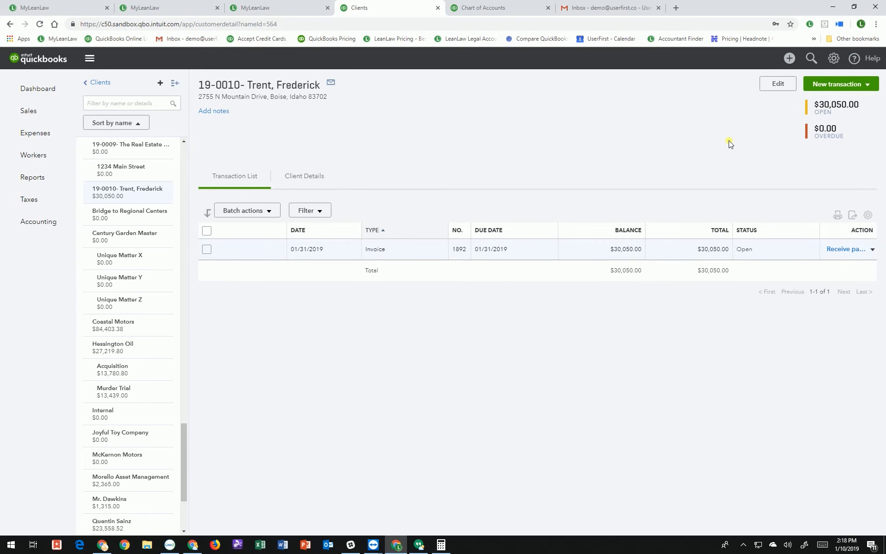
left_click(788, 58)
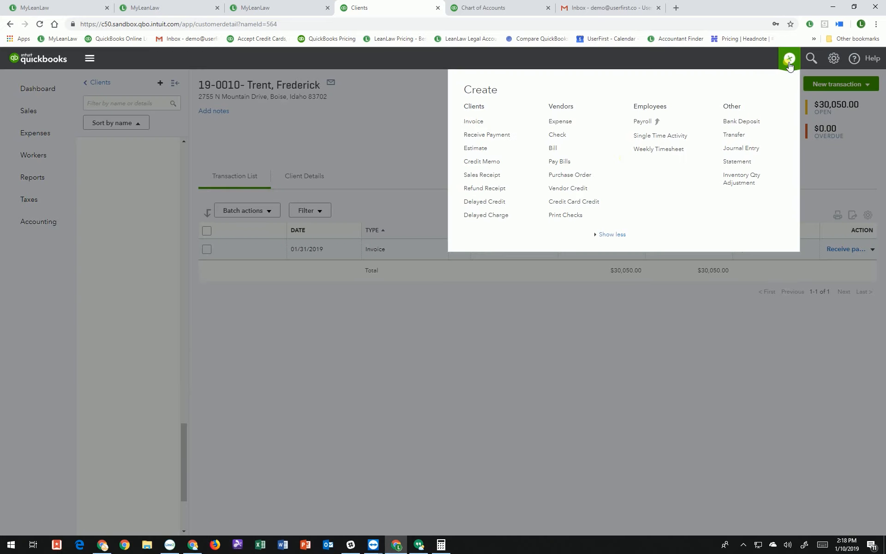
left_click(560, 165)
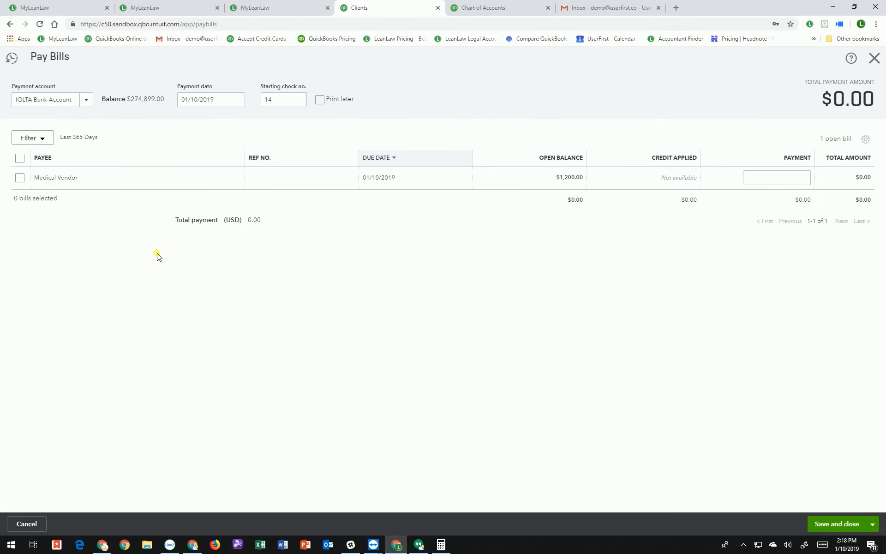
left_click(19, 177)
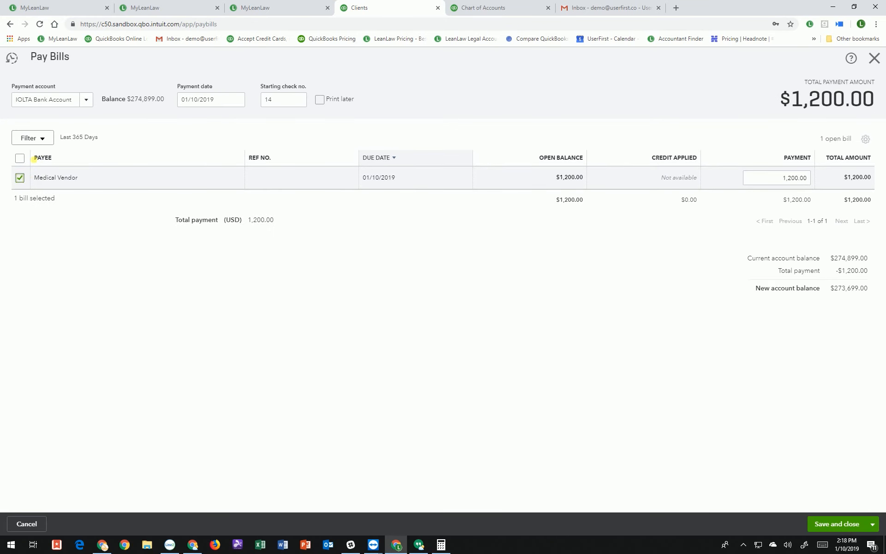
left_click_drag(45, 104, 74, 101)
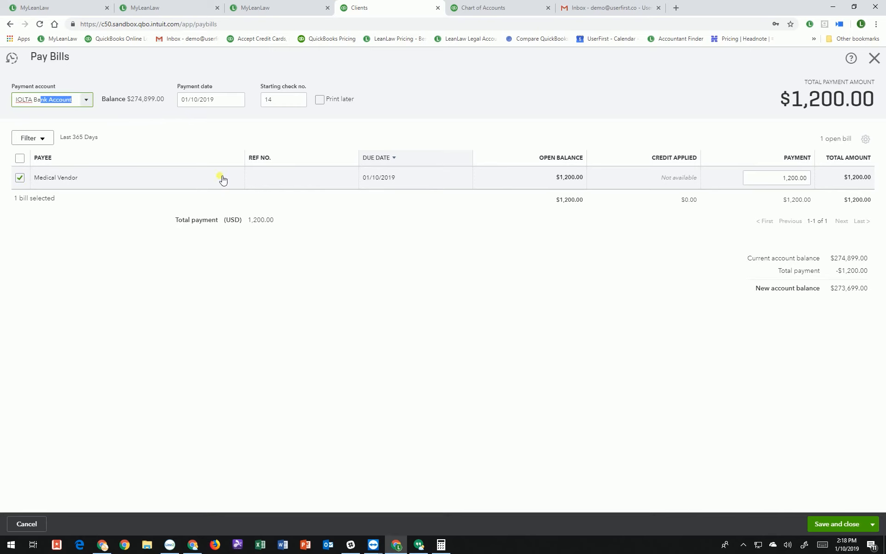
left_click(835, 523)
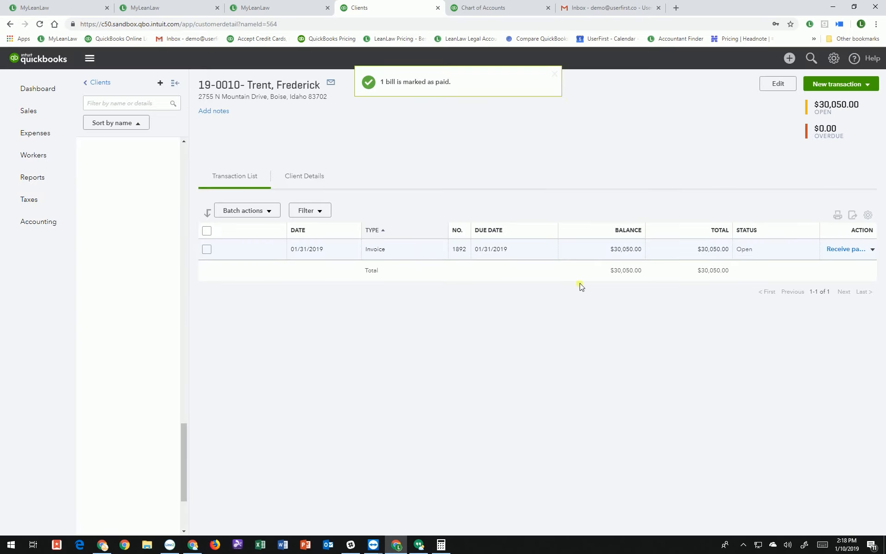
left_click(482, 7)
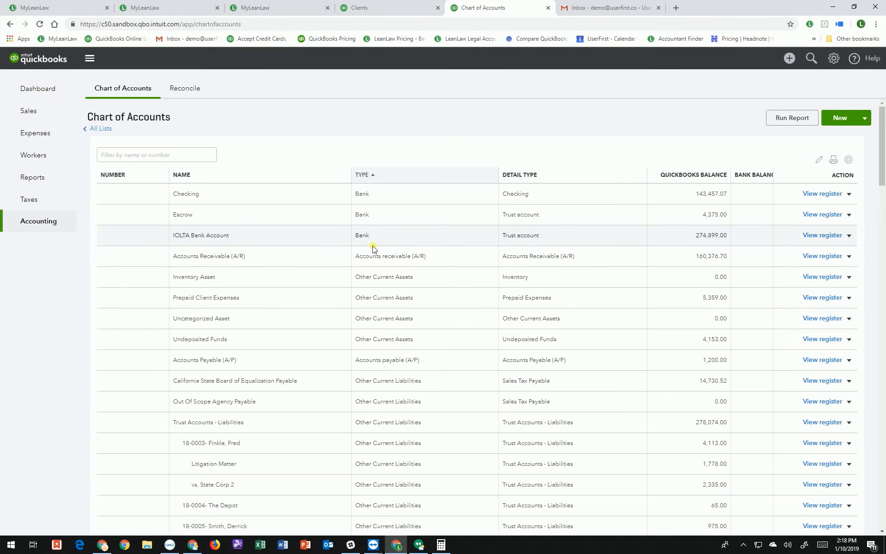
left_click(181, 156)
type("tren")
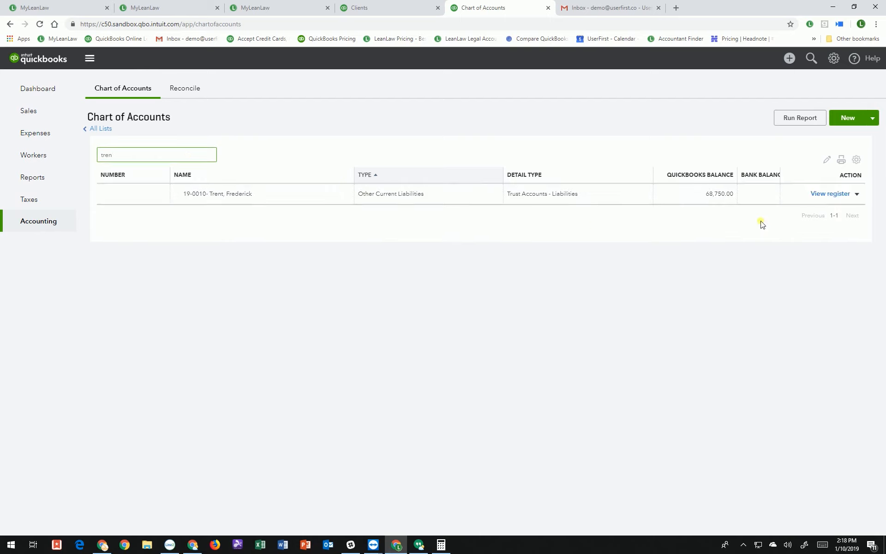
left_click(819, 194)
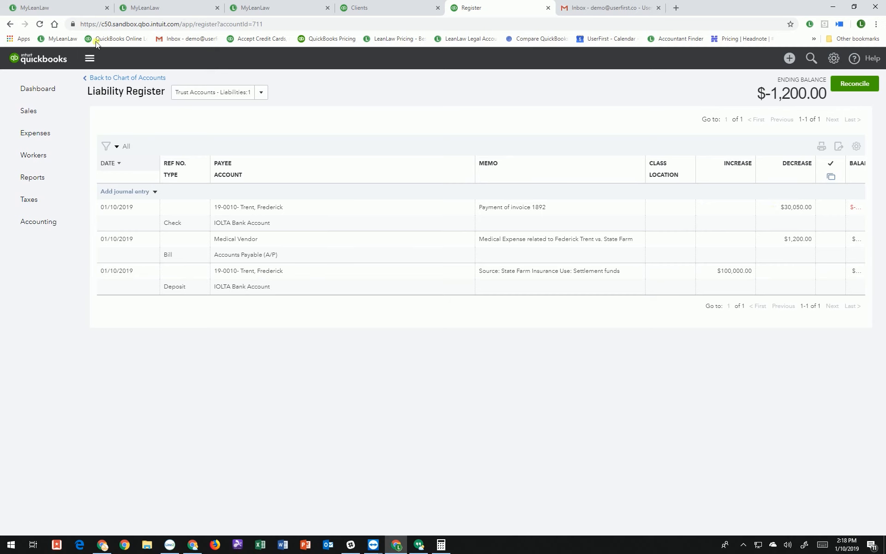
left_click(39, 24)
left_click(790, 59)
left_click(556, 137)
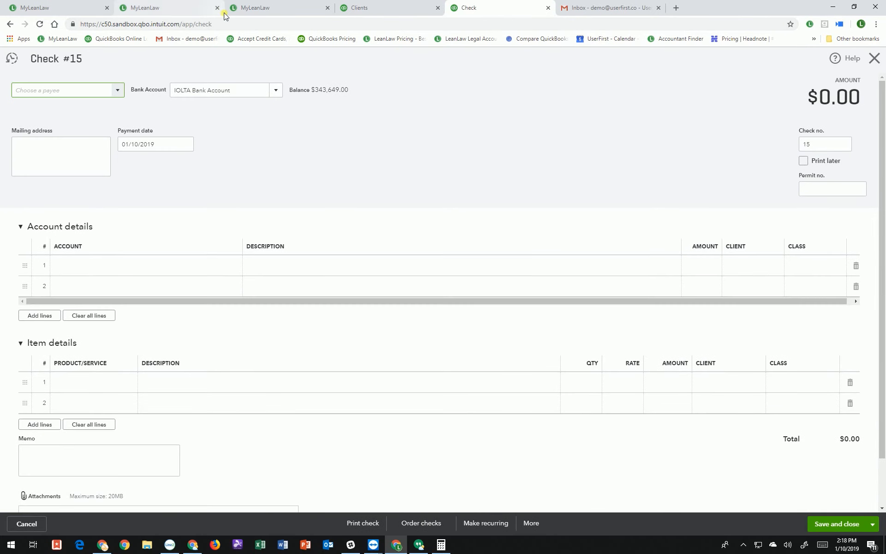
left_click(286, 8)
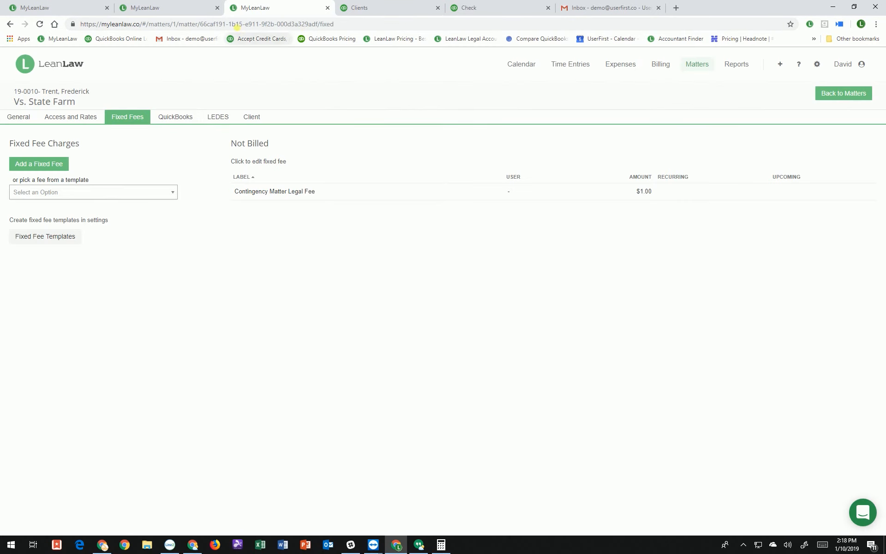
left_click(184, 9)
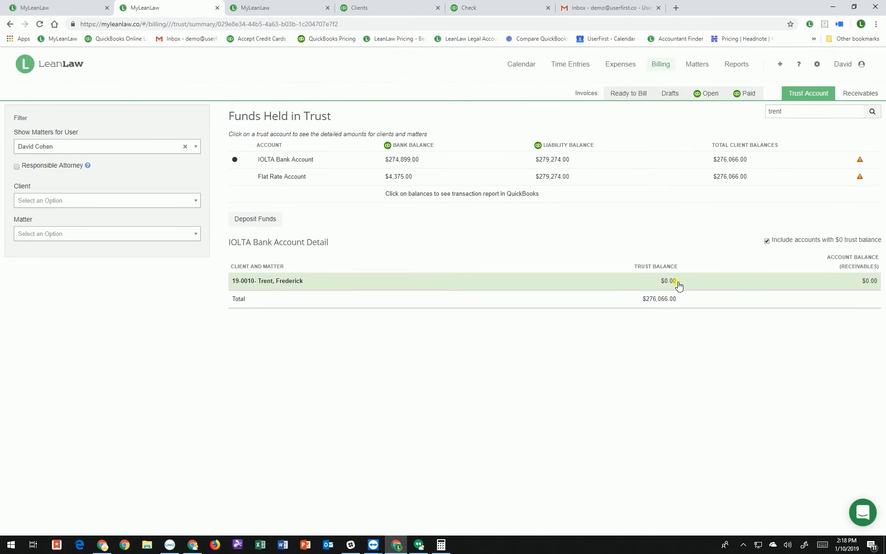
left_click(661, 290)
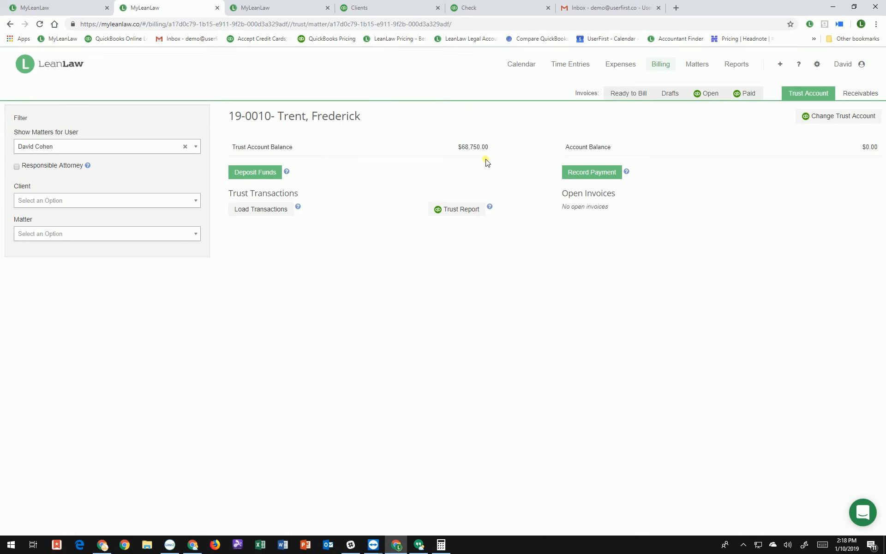
left_click_drag(459, 147, 491, 149)
key("ctrl+c")
left_click(458, 8)
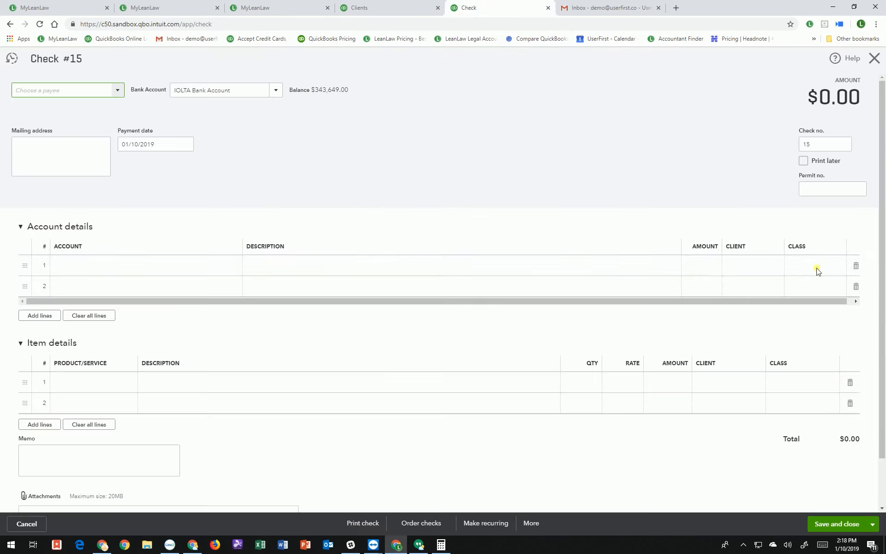
left_click(118, 92)
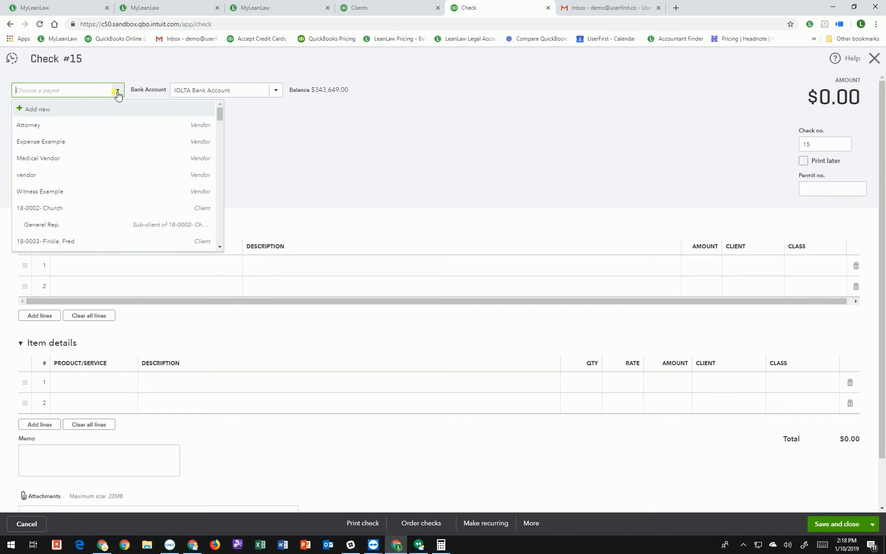
type("tre")
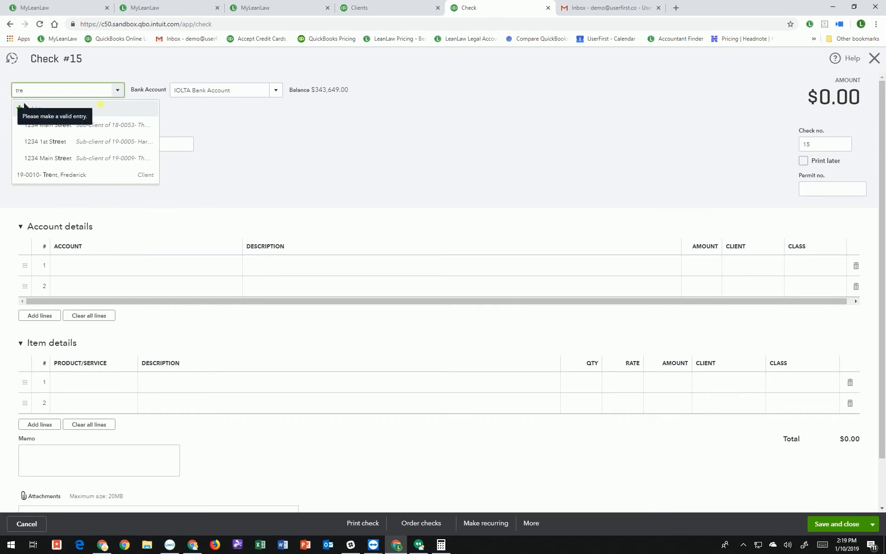
left_click(110, 175)
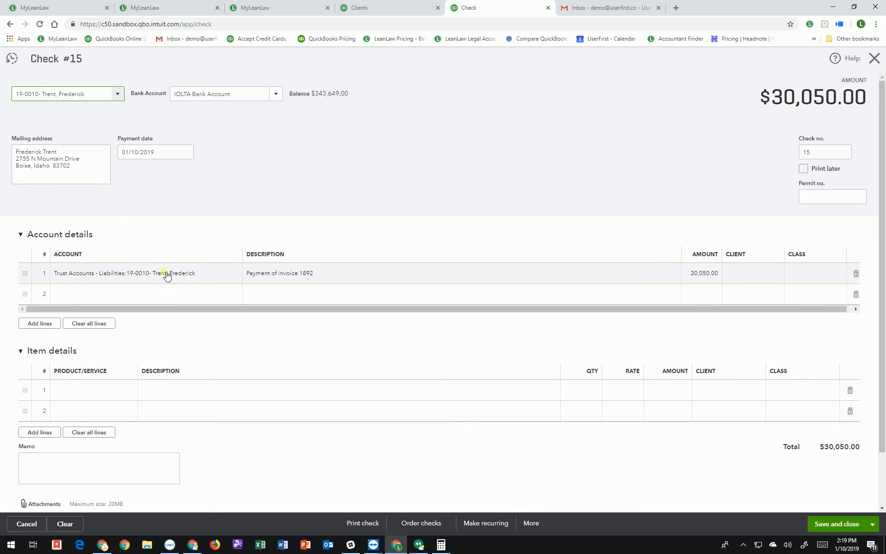
Set the line to 'Settlement to client' for $68,750.00 and save check 15
left_click(274, 272)
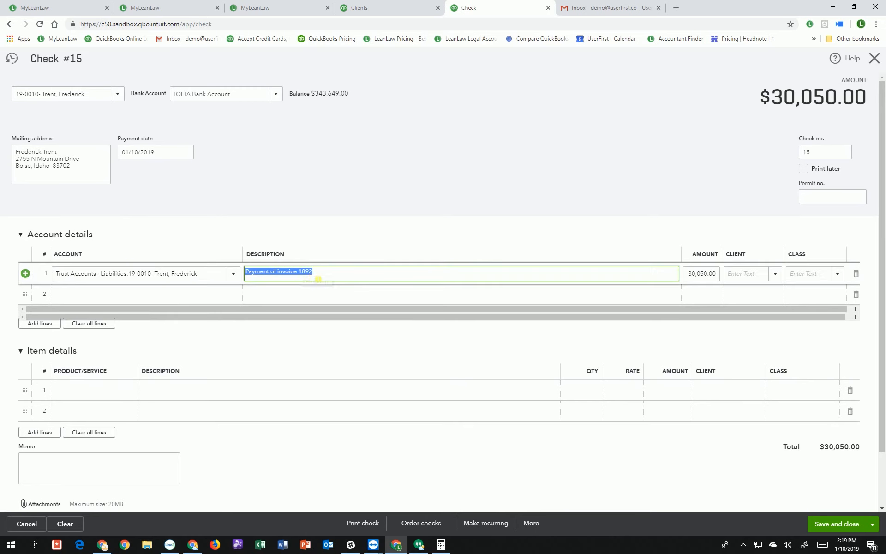
key("BackSpace")
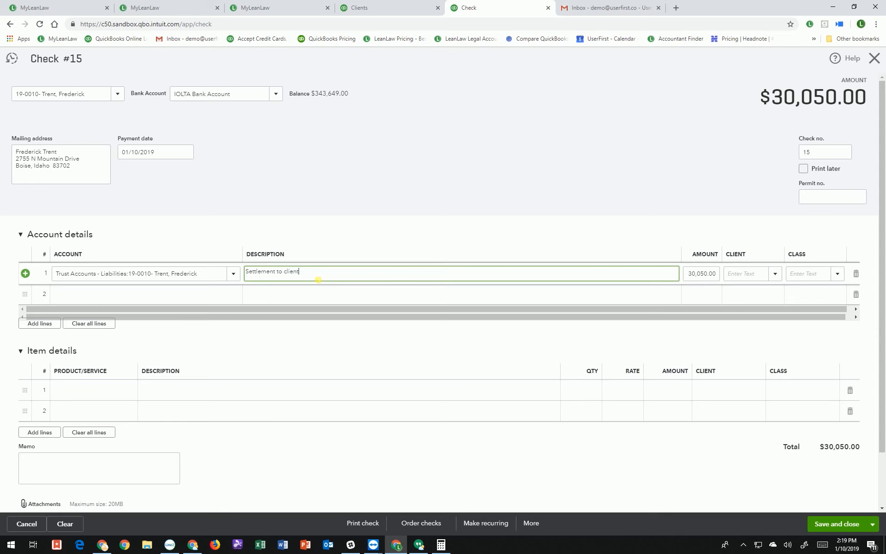
key("Tab")
key("ctrl+v")
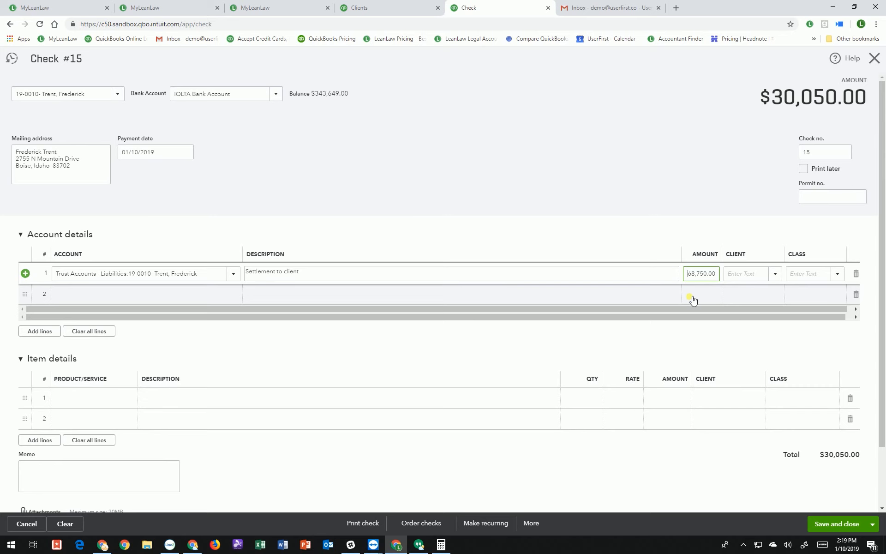
left_click(571, 158)
left_click(847, 523)
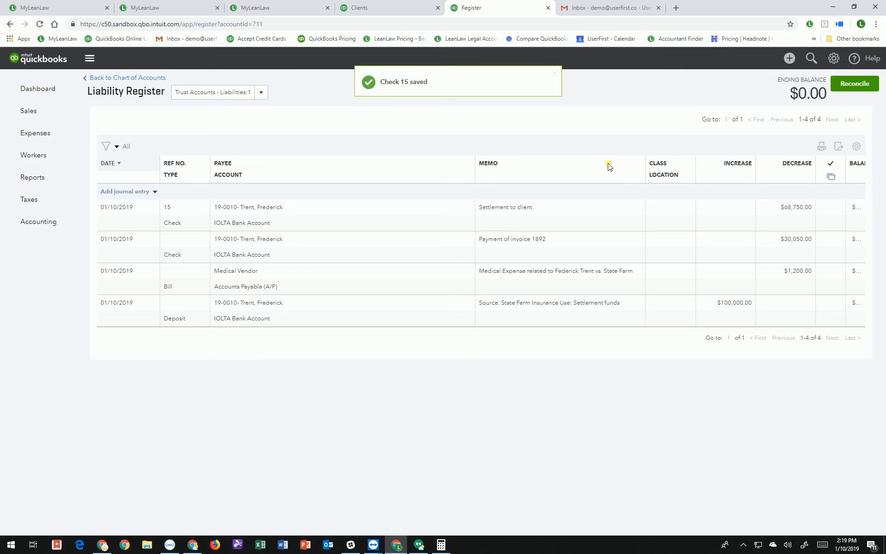
left_click_drag(789, 93, 823, 94)
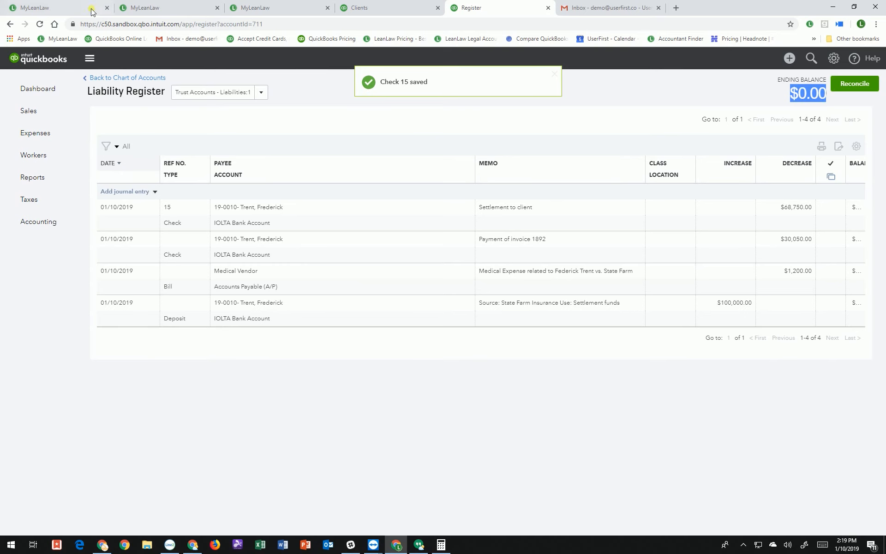
Reload Trent's LeanLaw trust page to show $0.00, then open its QuickBooks trust report
left_click(134, 10)
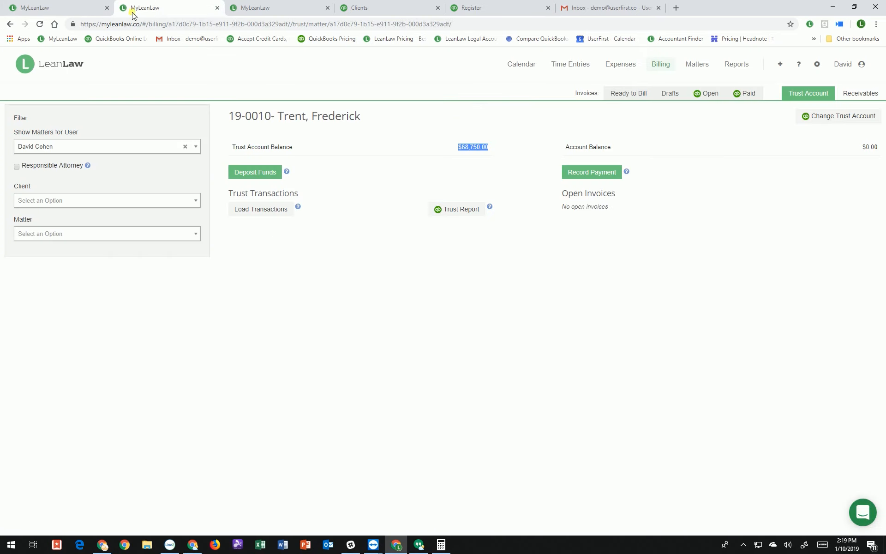
left_click(40, 23)
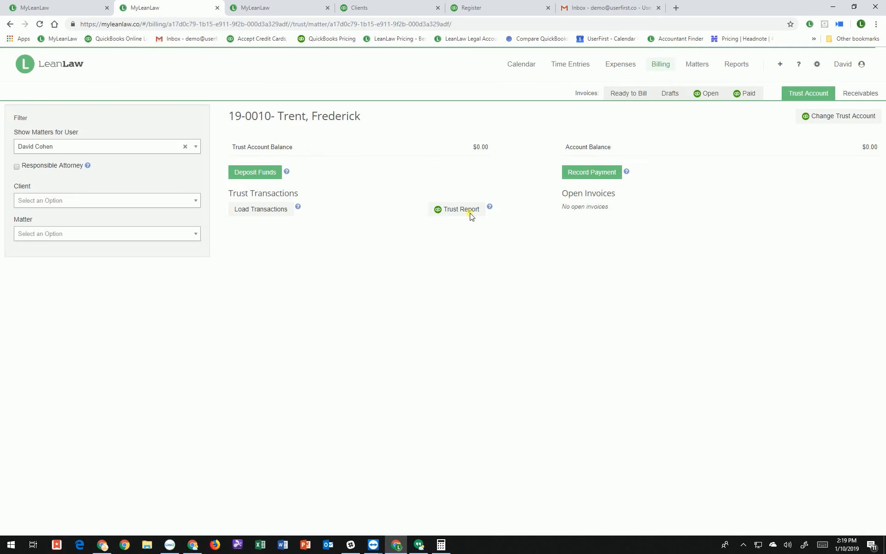
left_click(467, 212)
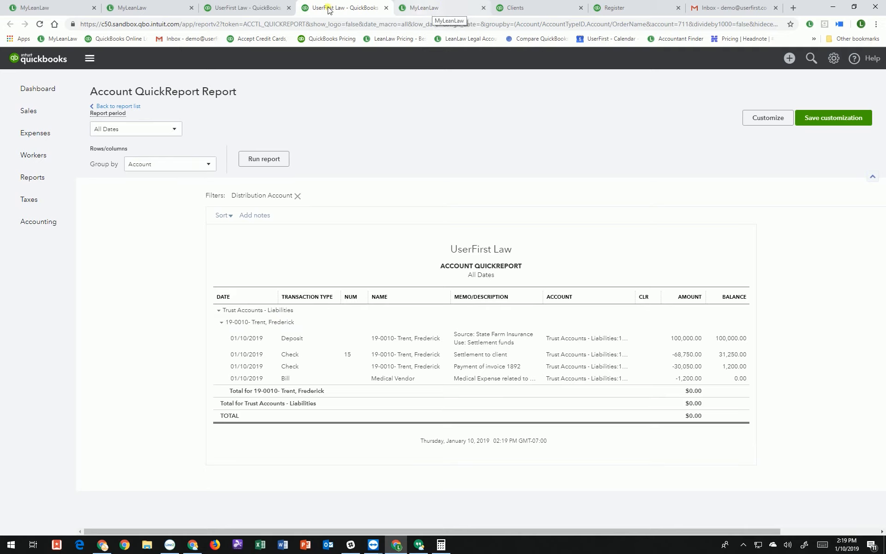
left_click(148, 7)
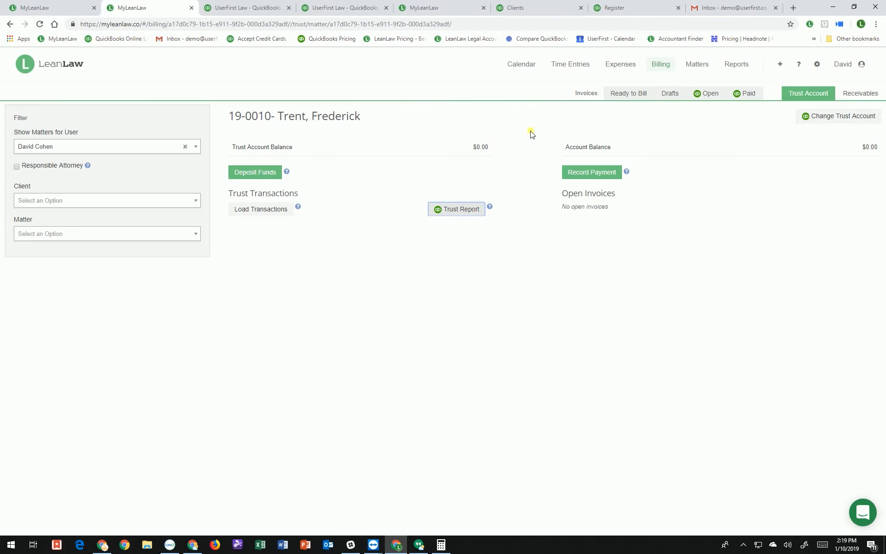
left_click(744, 94)
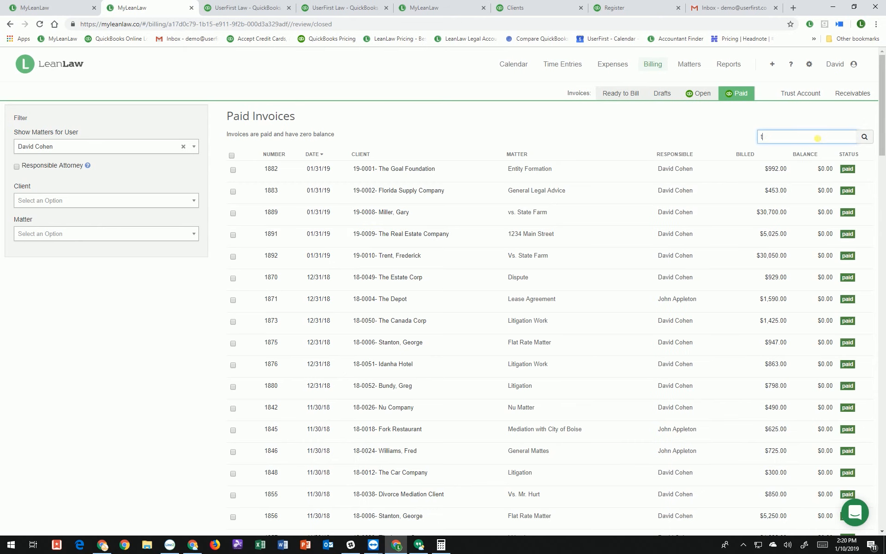
type("tren")
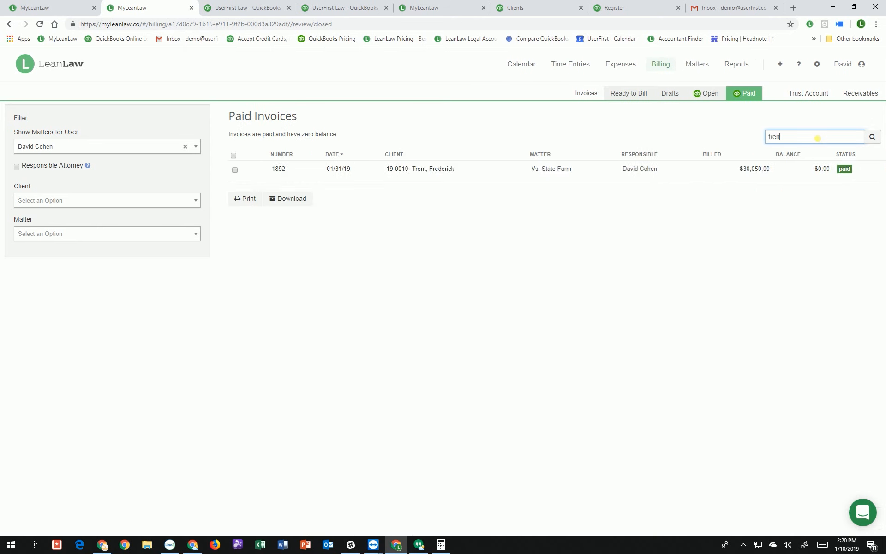
left_click(620, 180)
scroll(415, 392, "down", 2)
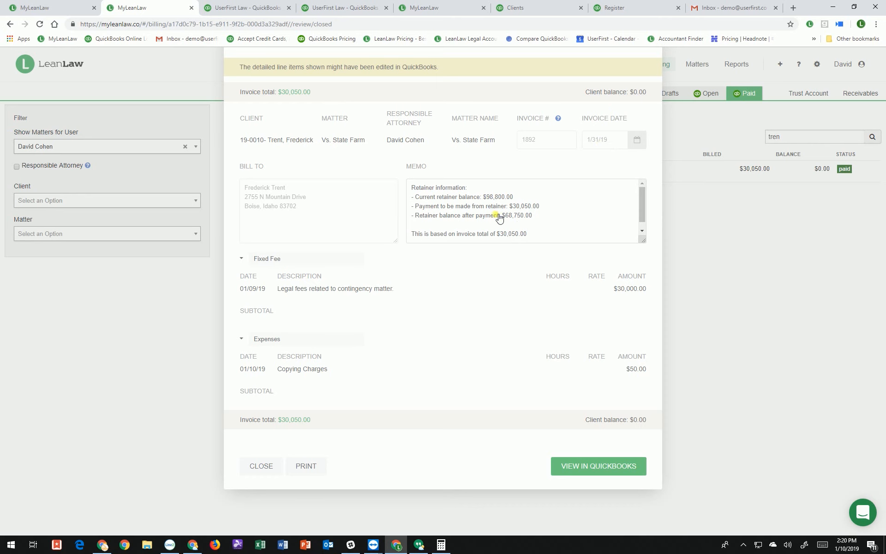
left_click(264, 466)
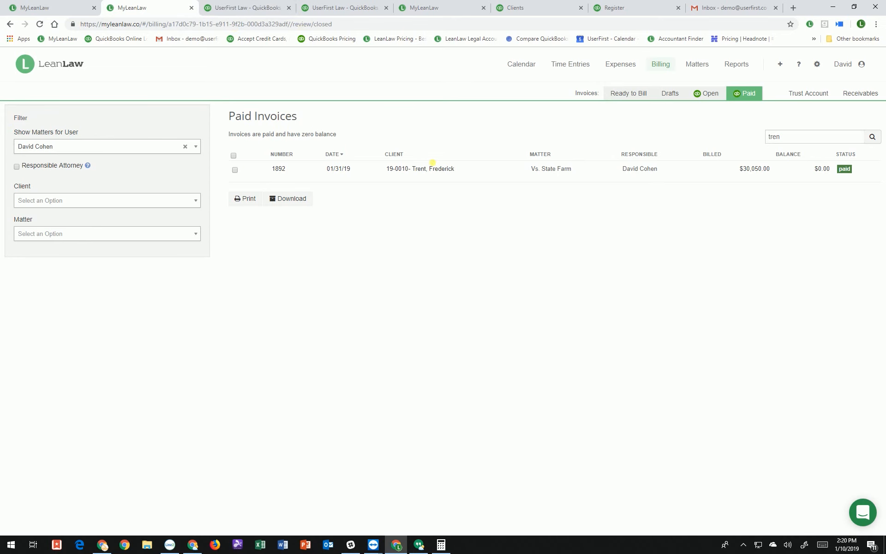
left_click(247, 9)
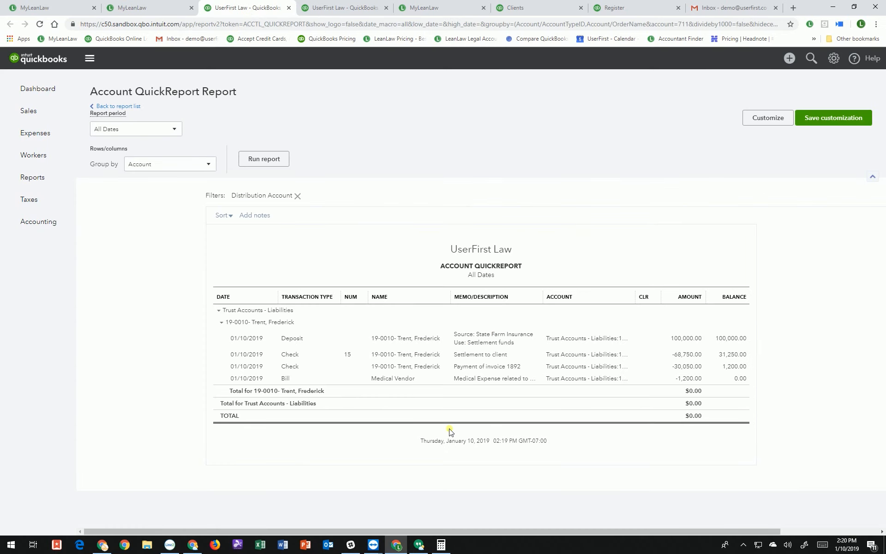